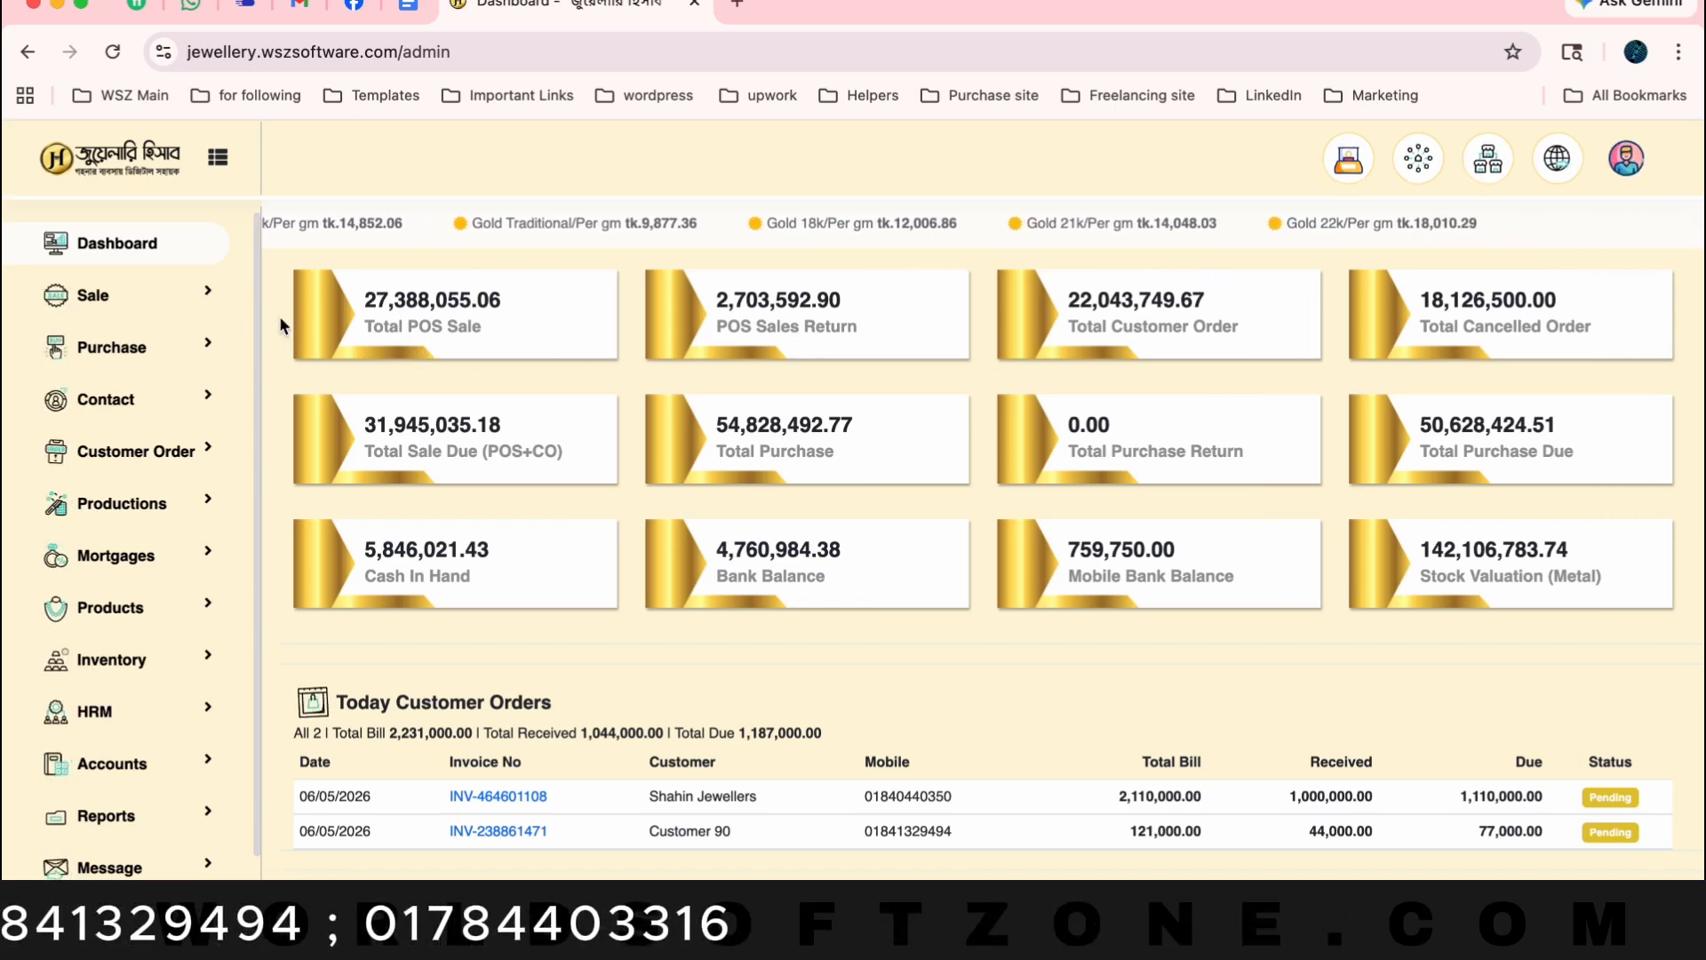
Start a new POS sale and add the ring with product code RG5654 to it
{"action": "scroll", "coordinate": [478, 616], "scroll_direction": "down", "scroll_amount": 2}
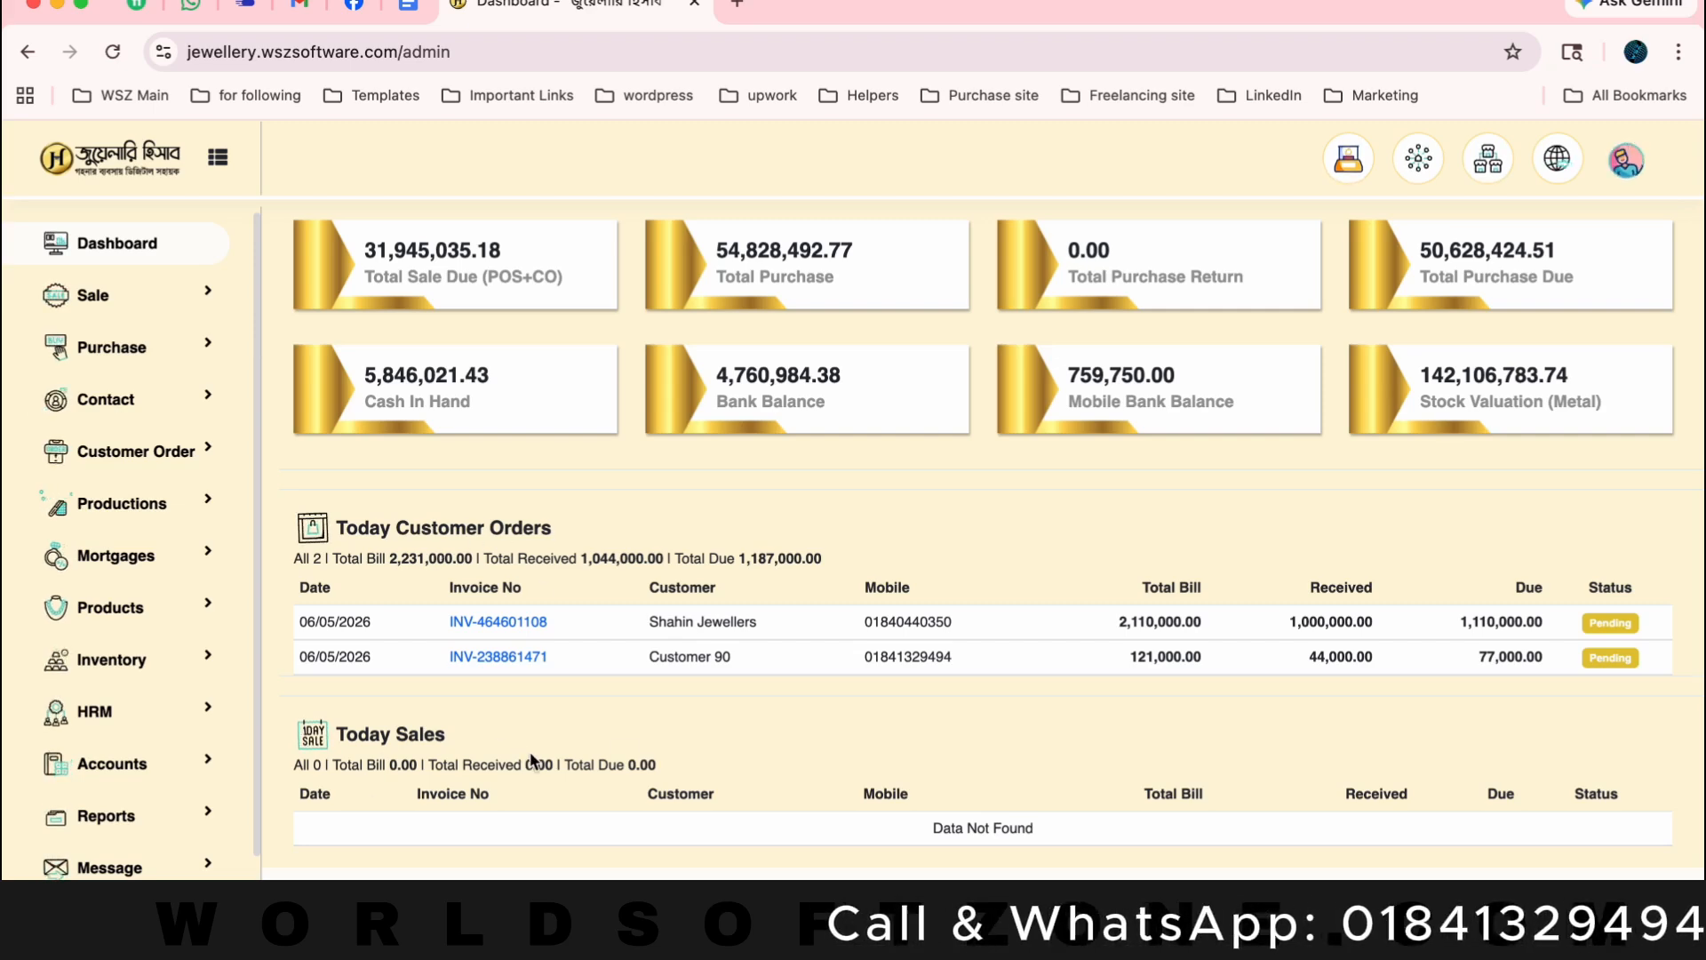
{"action": "left_click", "coordinate": [125, 295]}
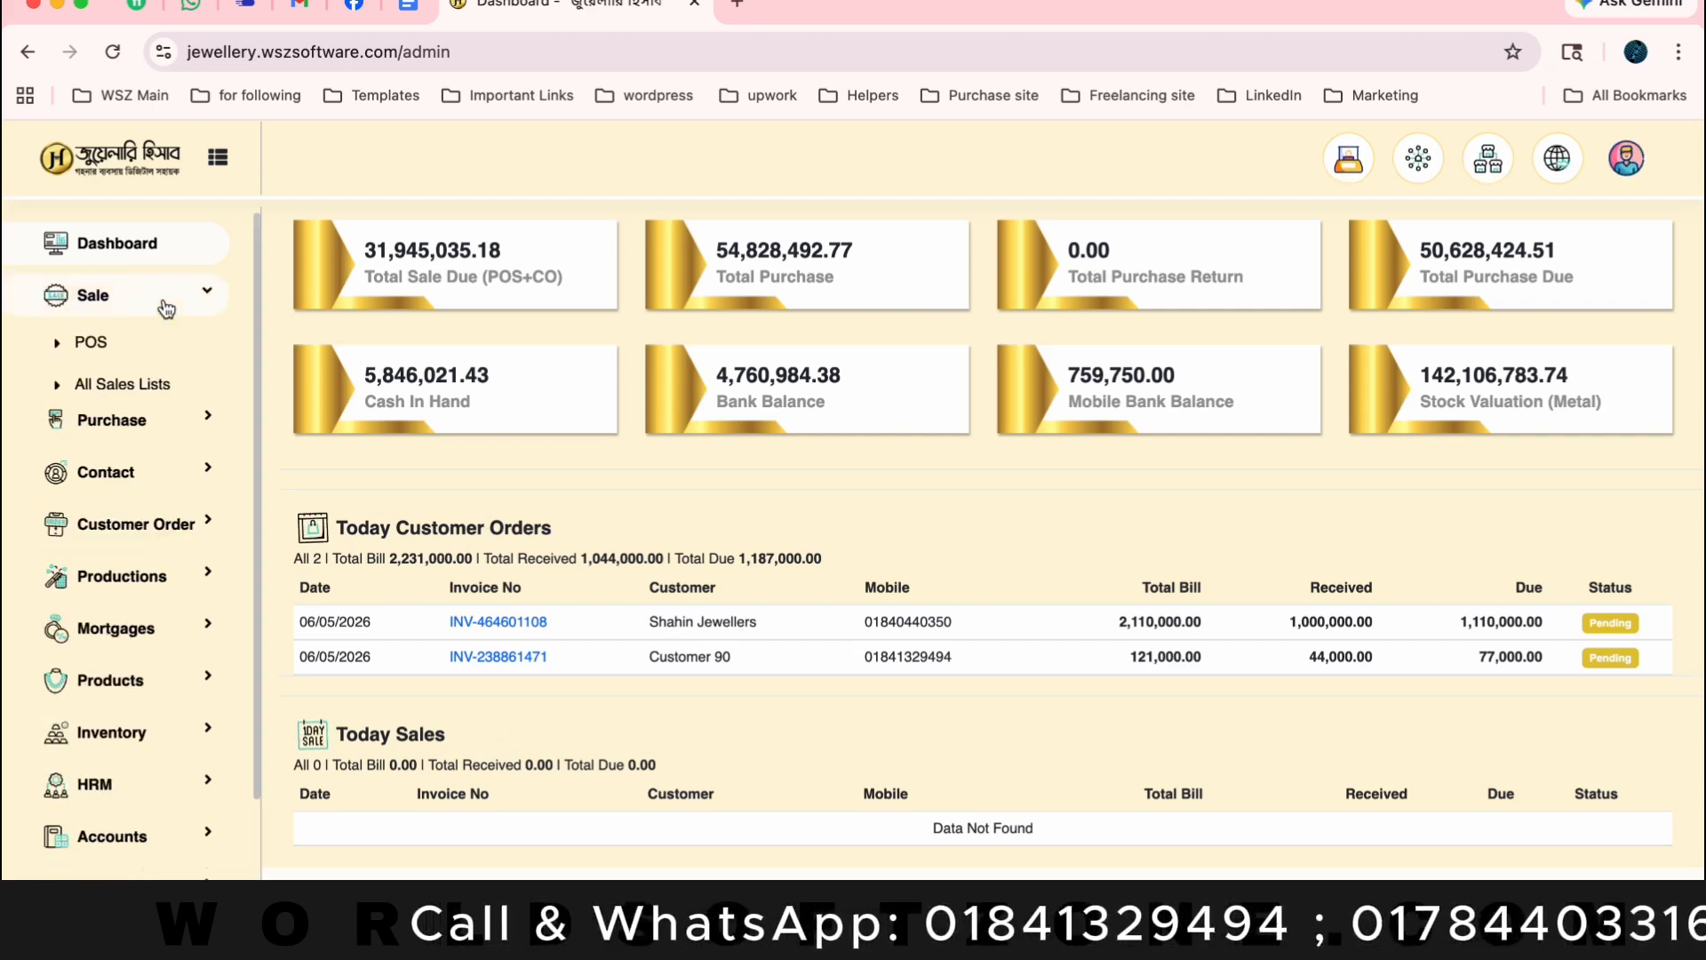
{"action": "left_click", "coordinate": [107, 351]}
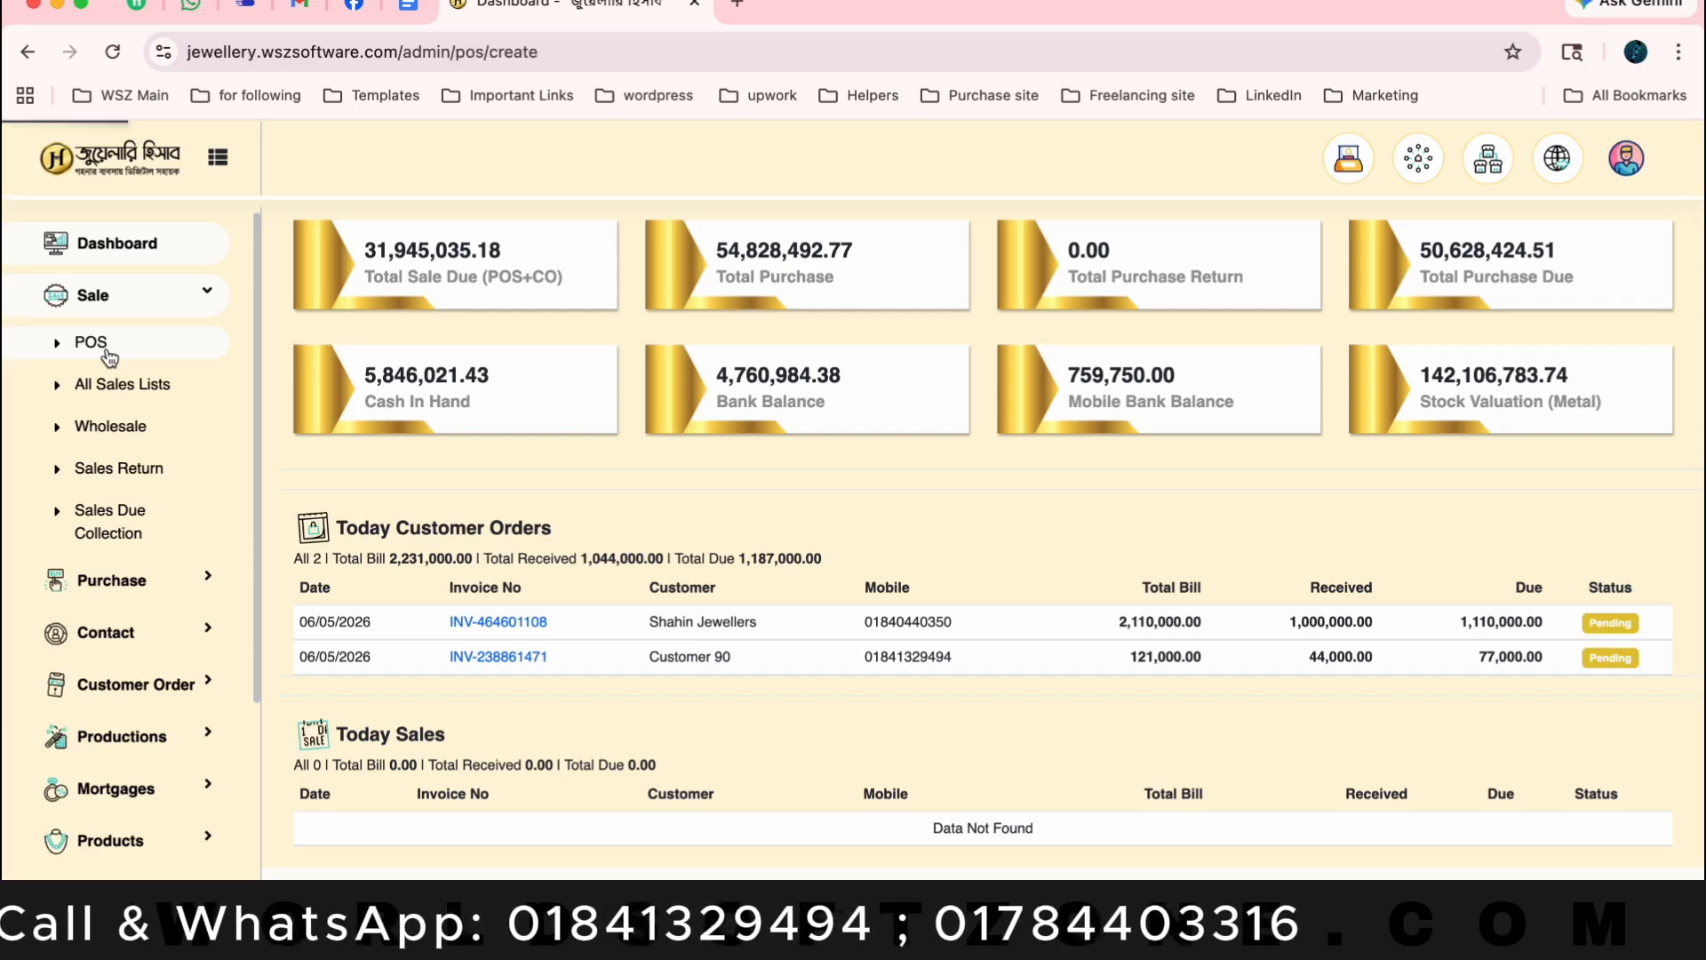
{"action": "left_click", "coordinate": [1500, 533]}
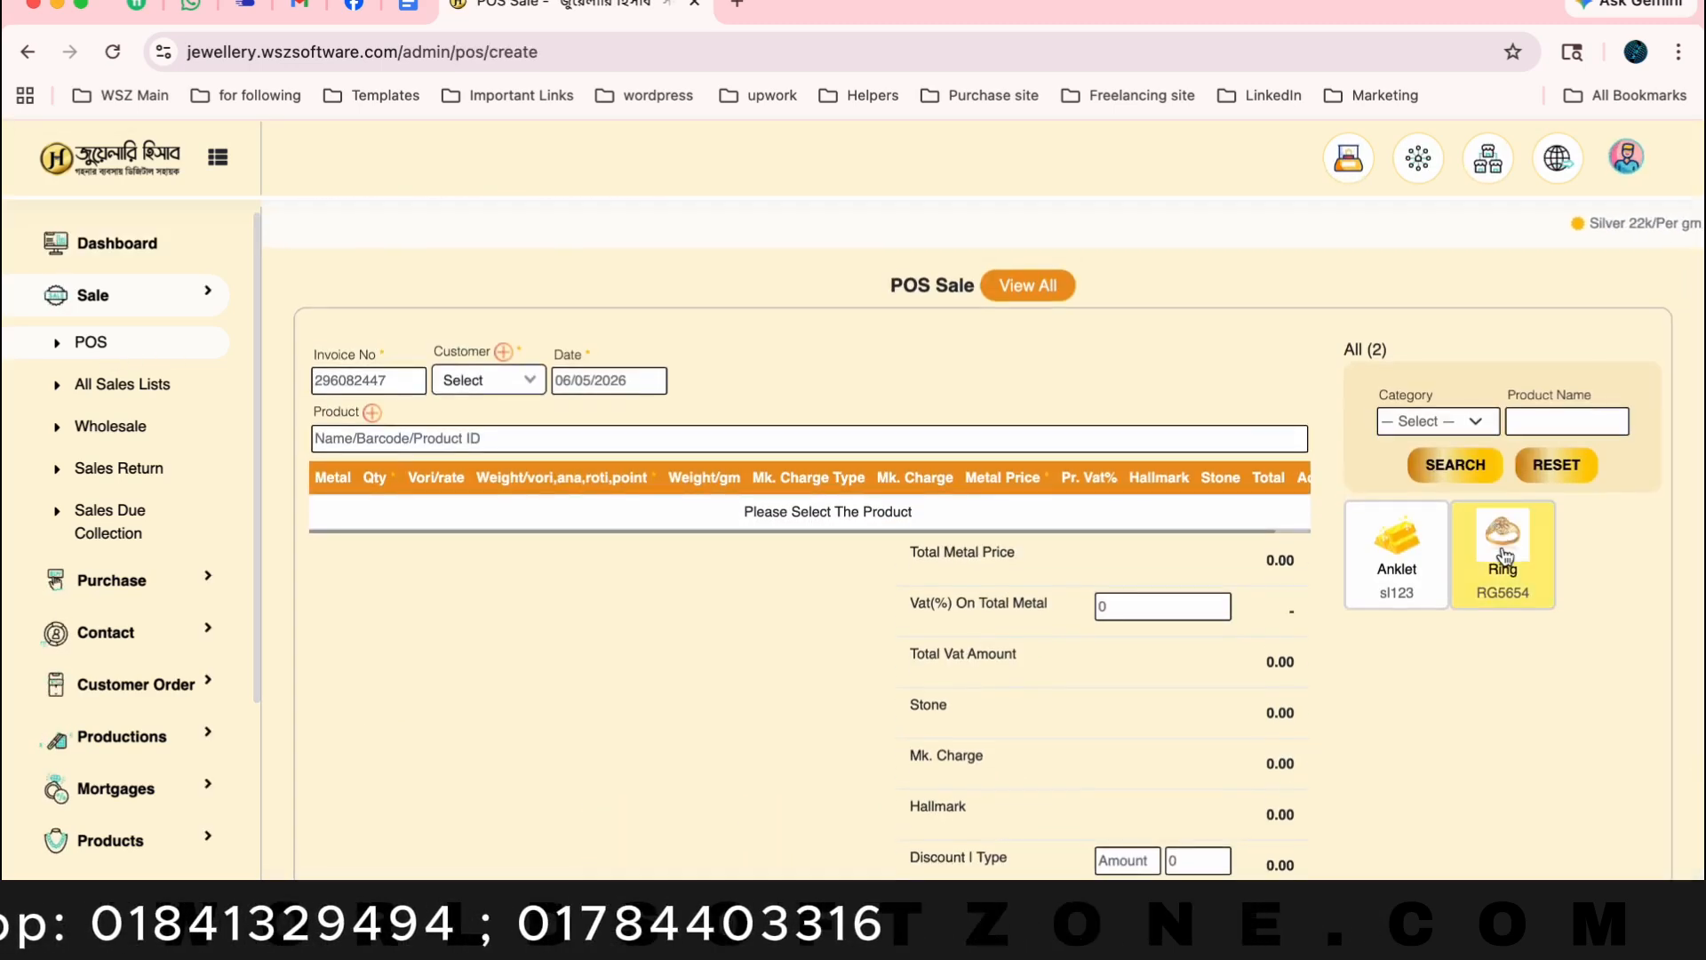
Assign an existing customer to the sale and submit it for payment
{"action": "left_click", "coordinate": [530, 382]}
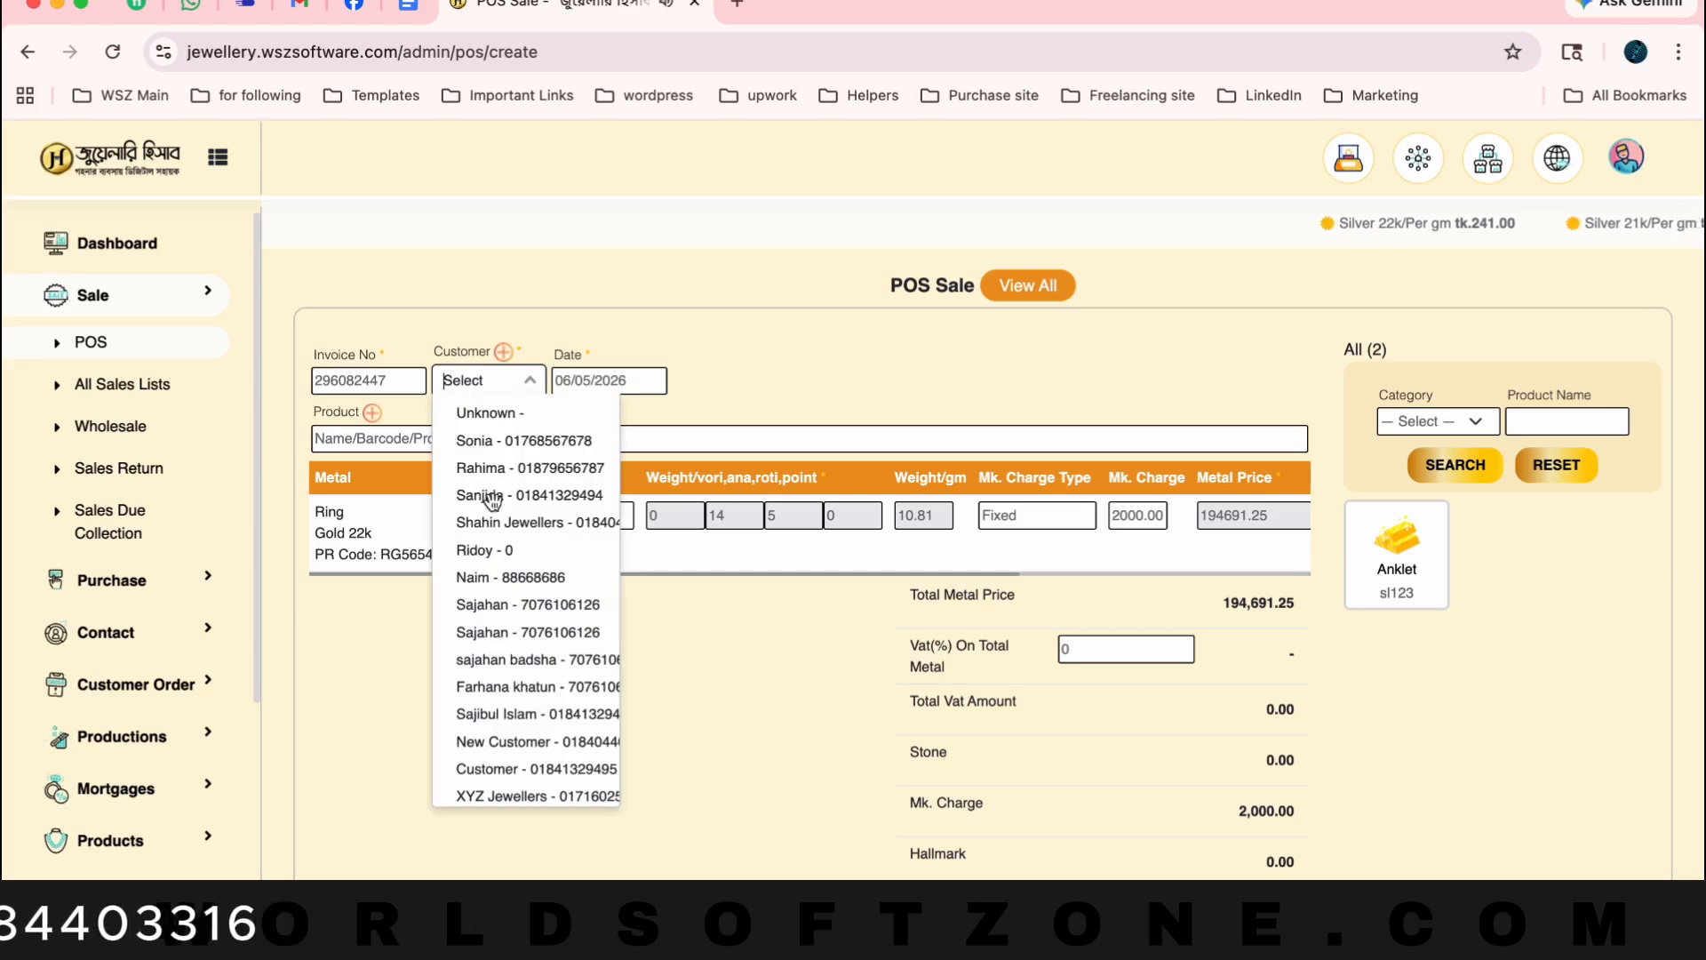
{"action": "left_click", "coordinate": [497, 573]}
{"action": "scroll", "coordinate": [930, 747], "scroll_direction": "down", "scroll_amount": 3}
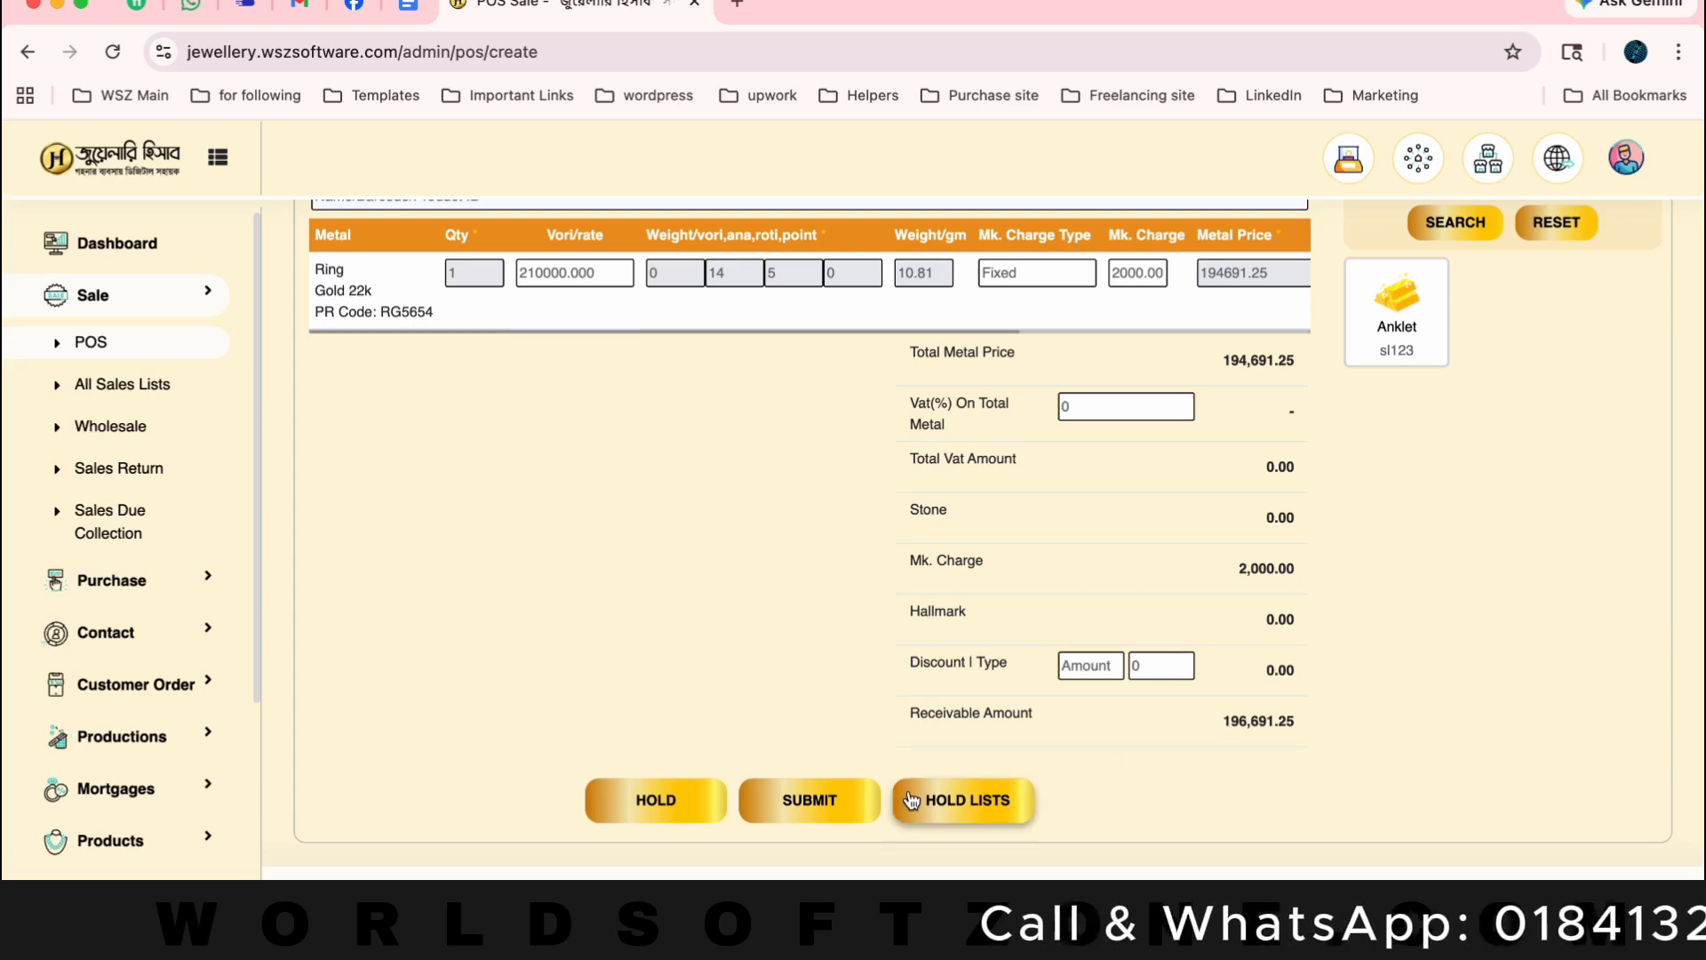
{"action": "left_click", "coordinate": [808, 800]}
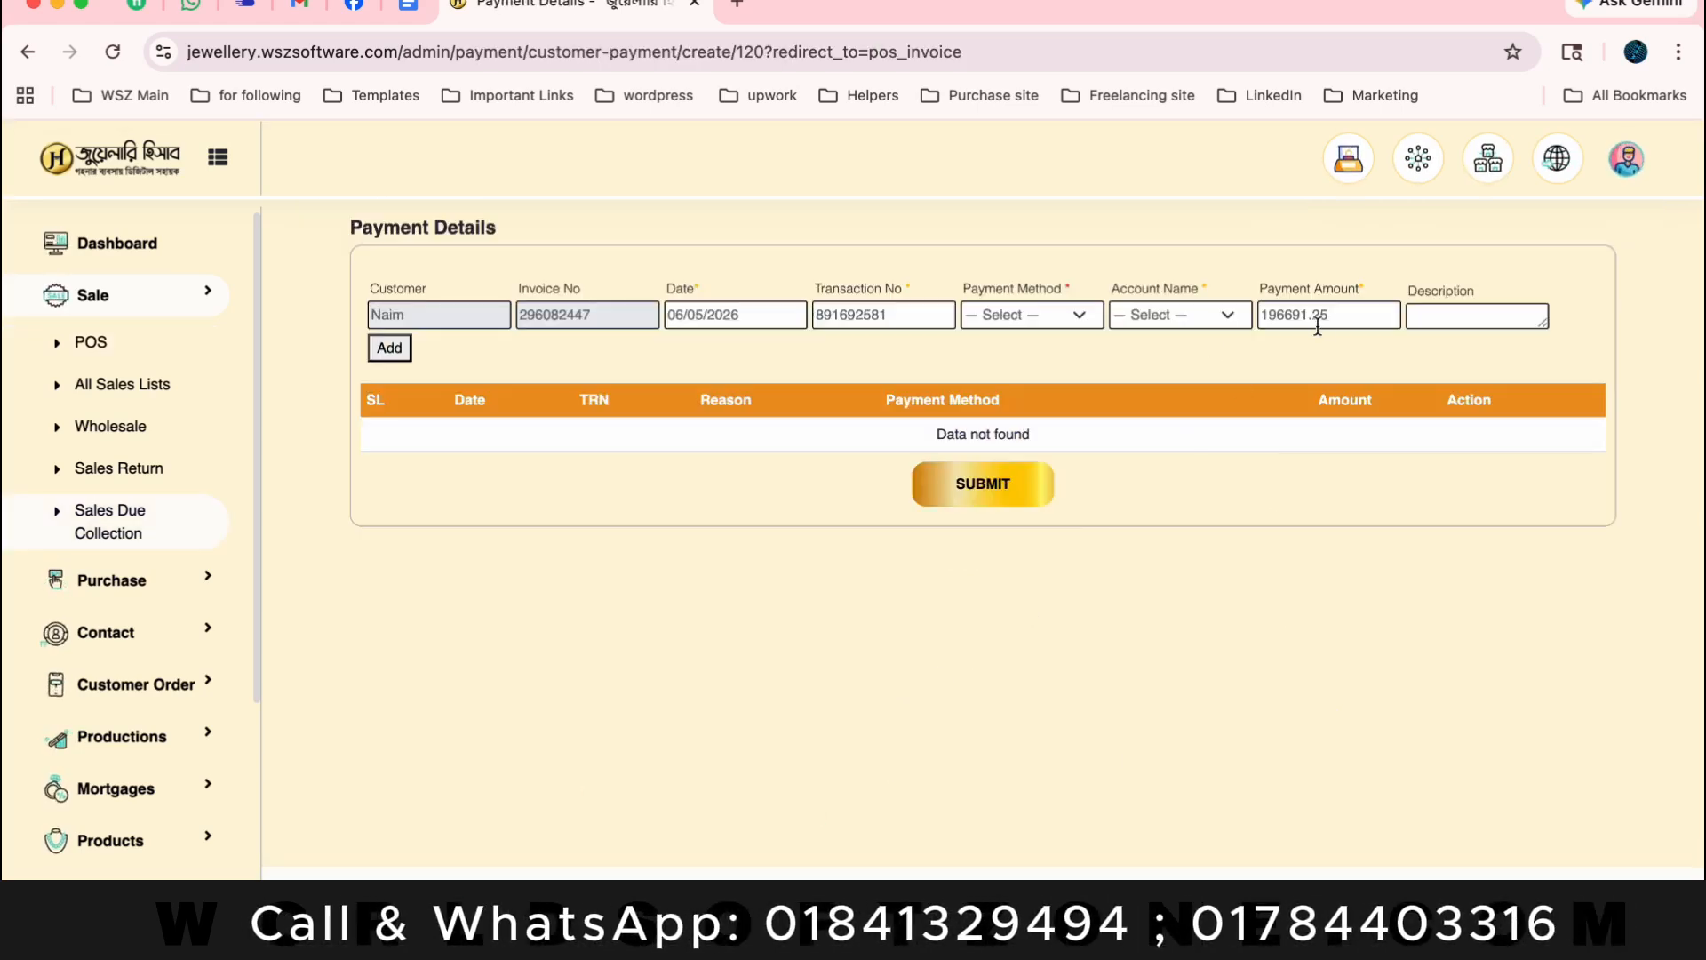
Add a cash payment of 50000 from the Cash account to the sale
{"action": "left_click", "coordinate": [1069, 318]}
{"action": "left_click", "coordinate": [1051, 354]}
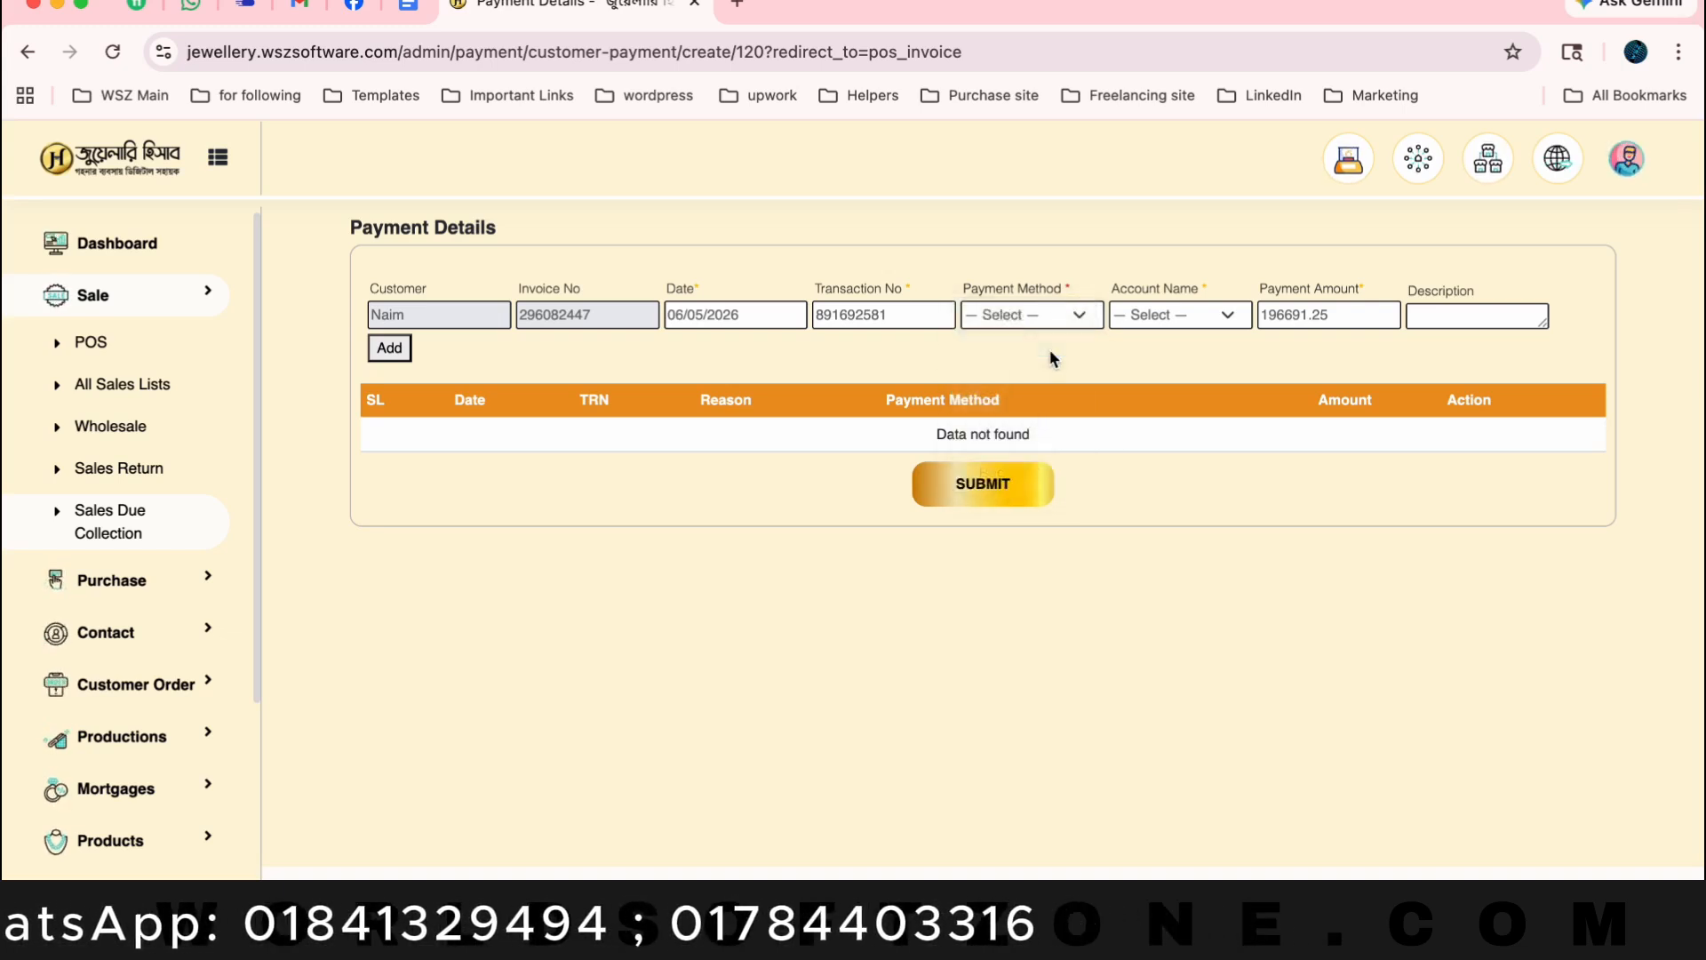
{"action": "double_click", "coordinate": [1322, 318]}
{"action": "type", "text": "50000"}
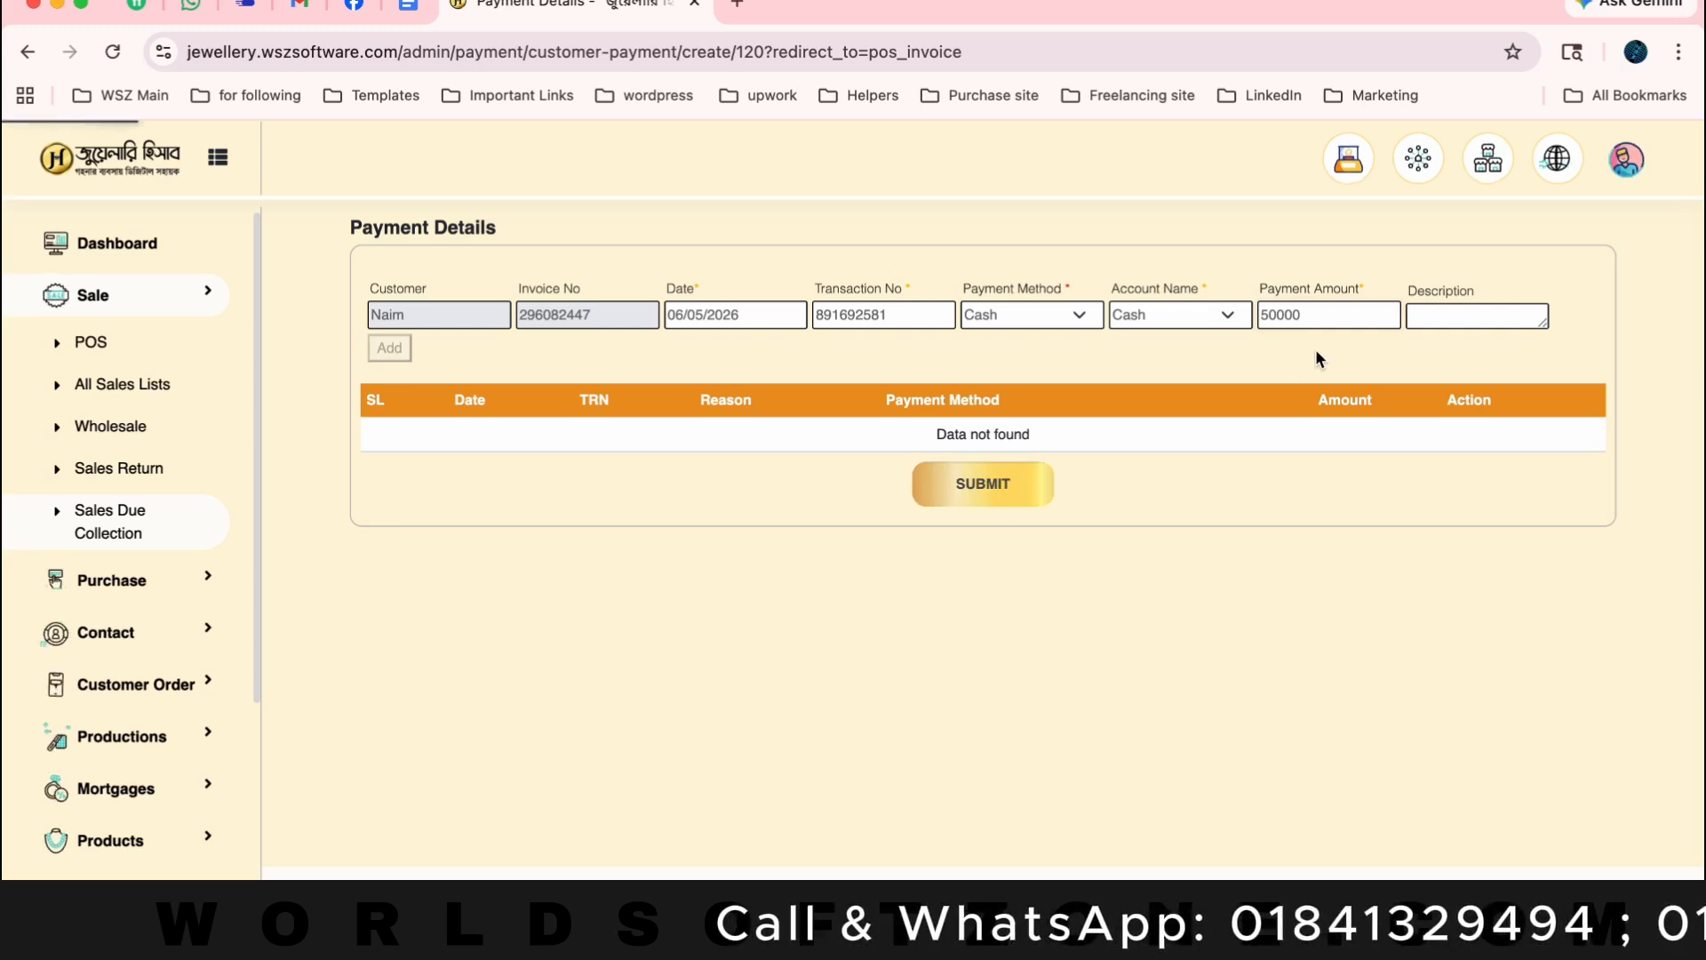
{"action": "key", "text": "Return"}
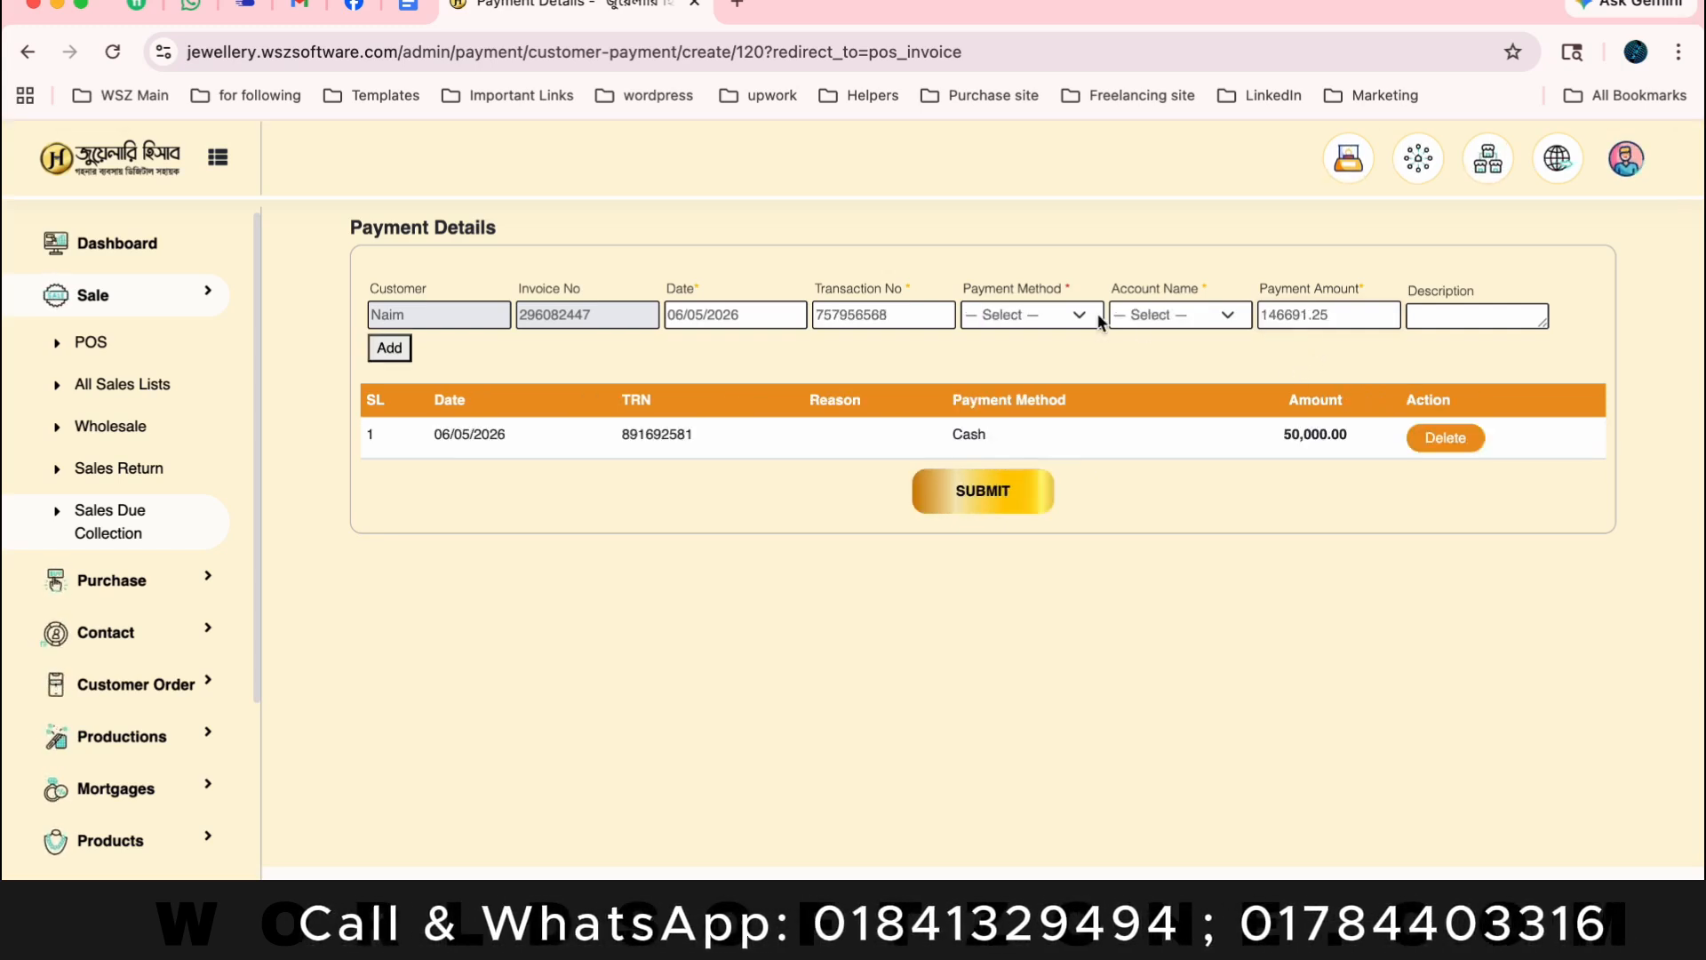
Add a bank payment of 100000 under account name DBBL with its account and cheque numbers, and submit the payments
{"action": "left_click", "coordinate": [1064, 317]}
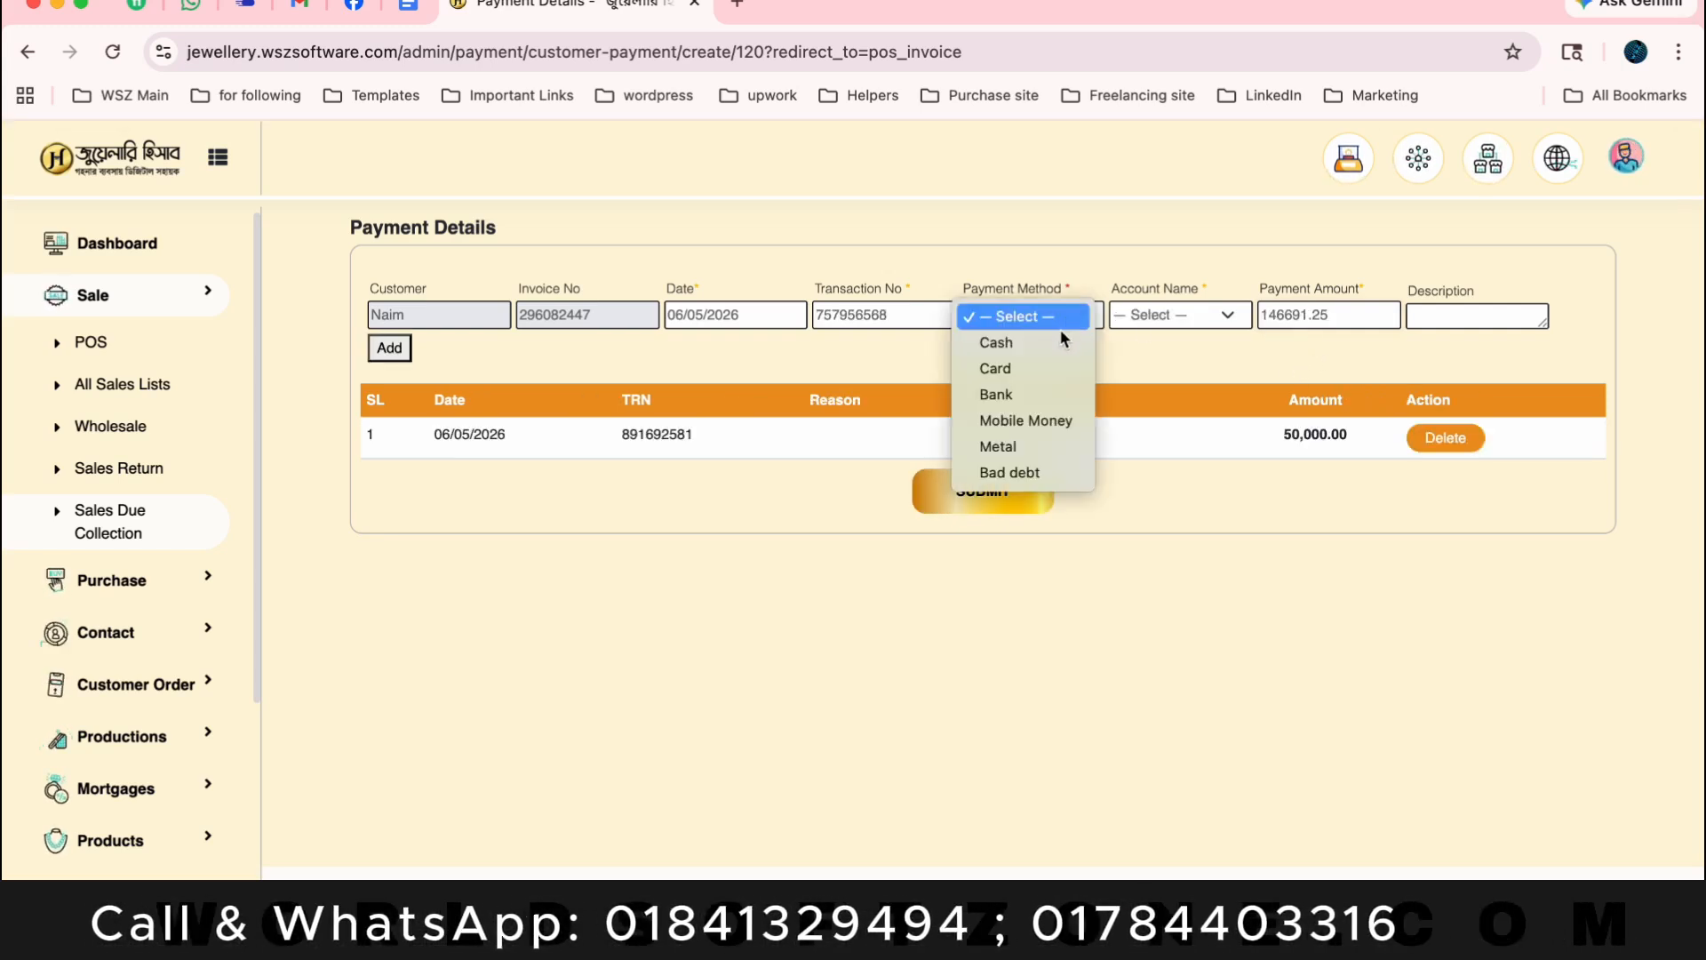
{"action": "left_click", "coordinate": [1030, 398]}
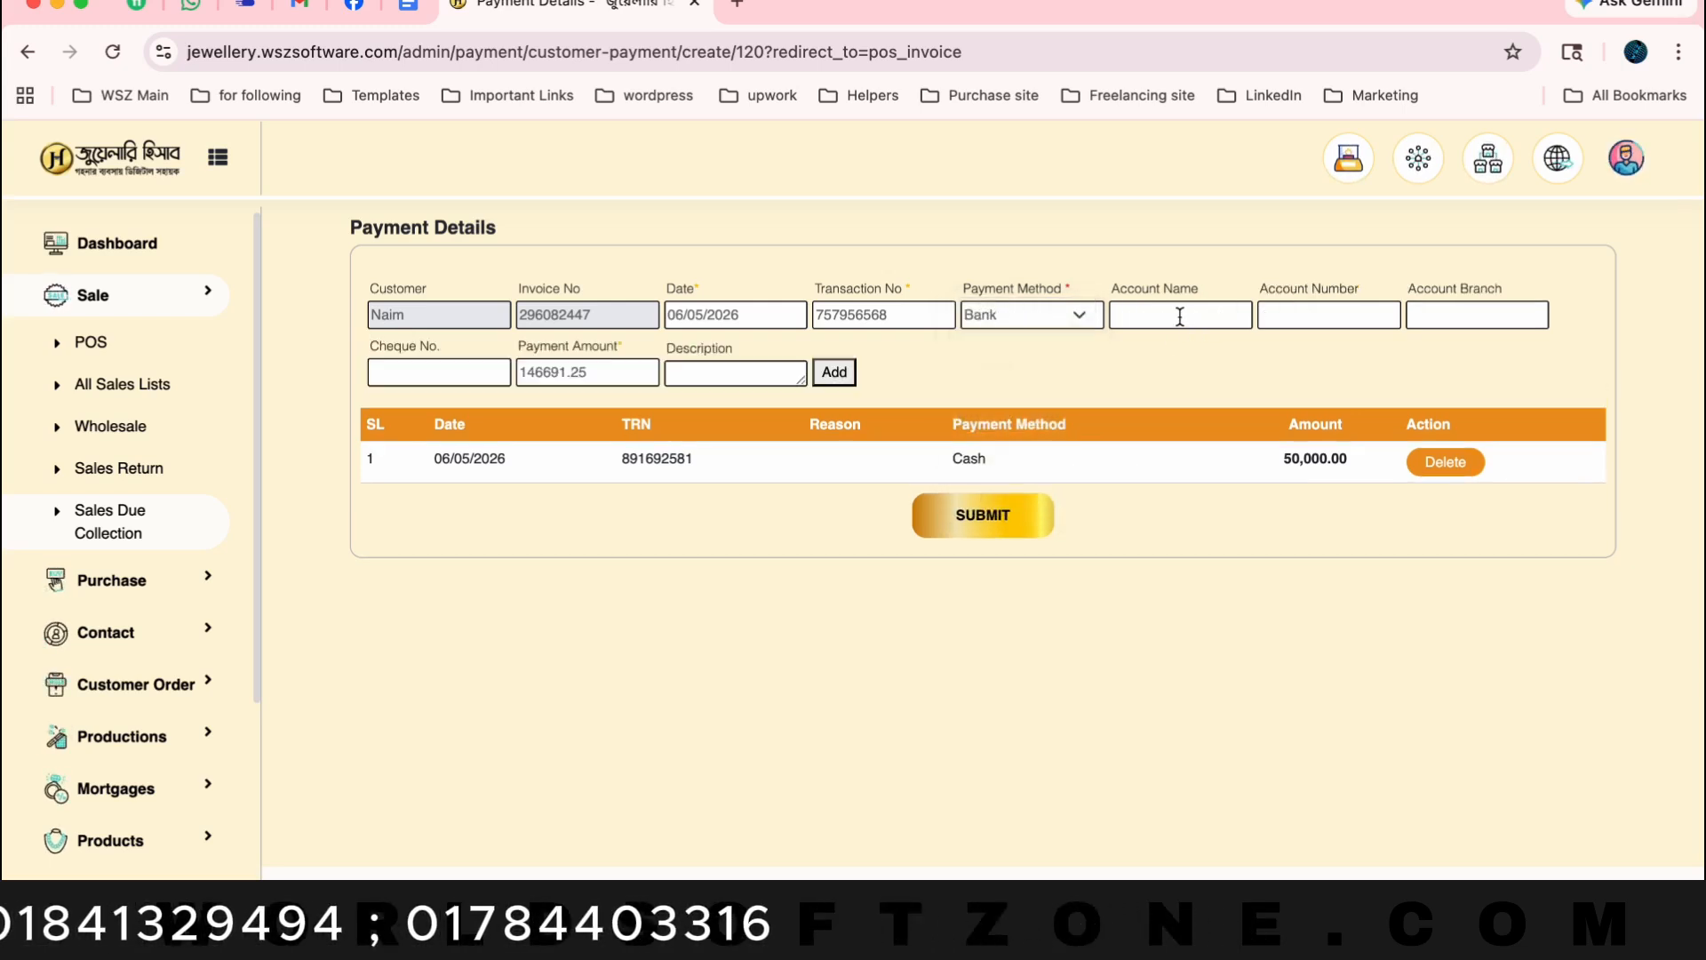
{"action": "left_click", "coordinate": [1180, 318]}
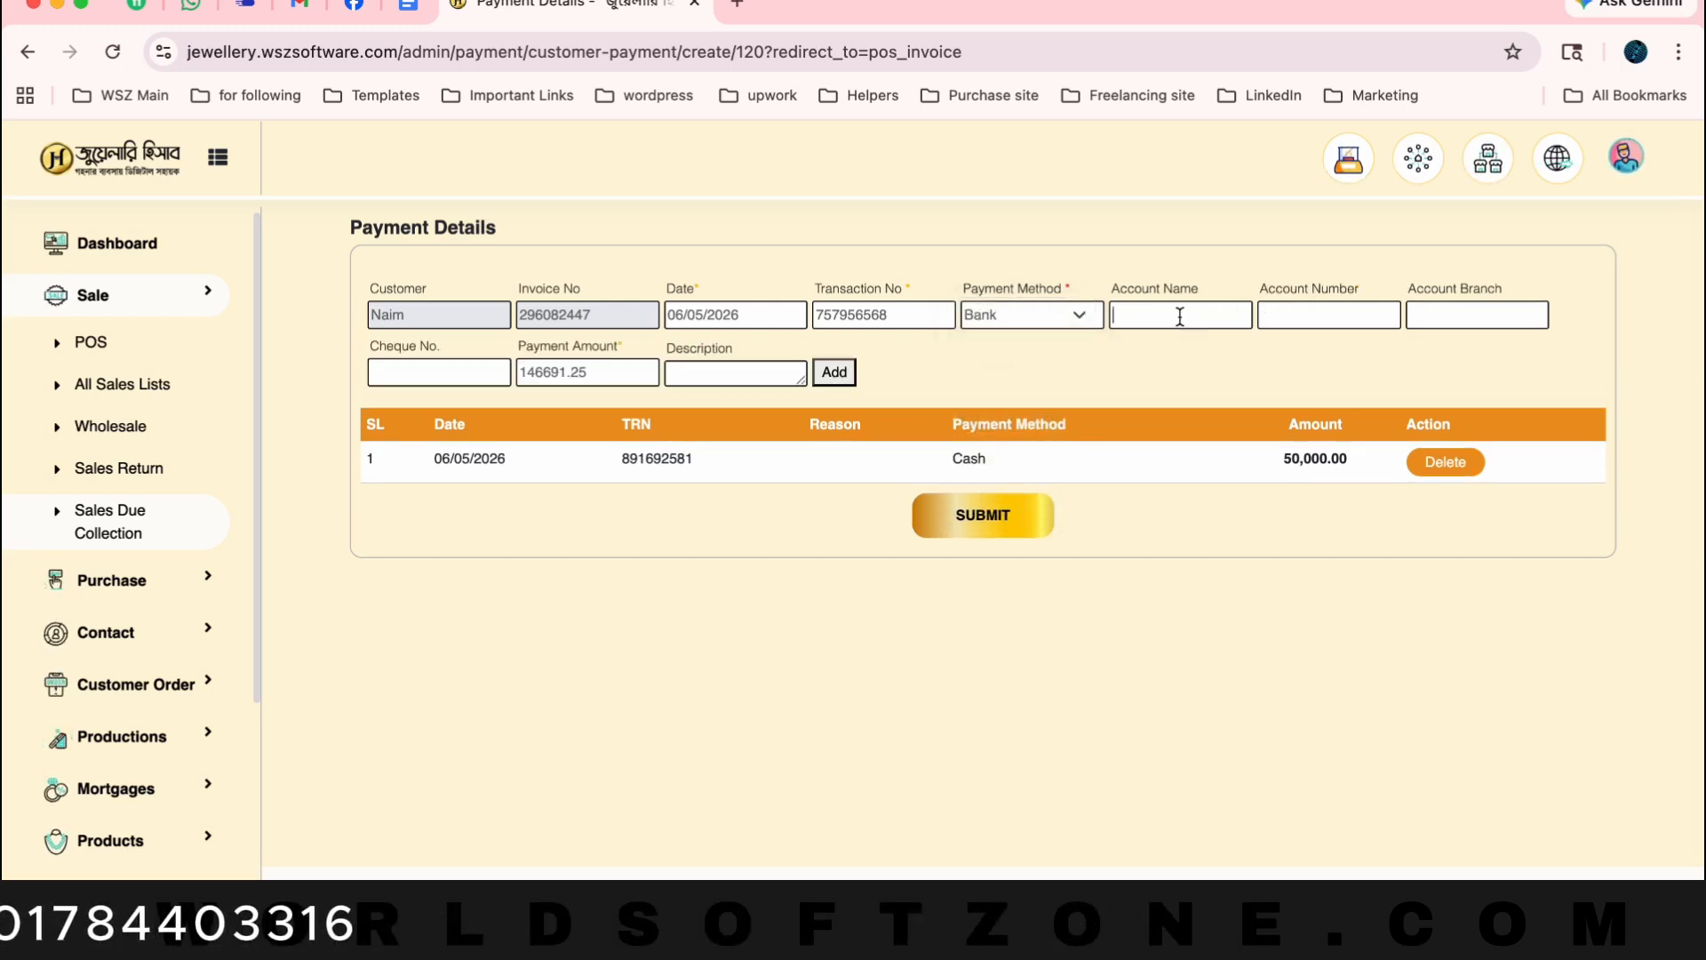
{"action": "type", "text": "DBBL"}
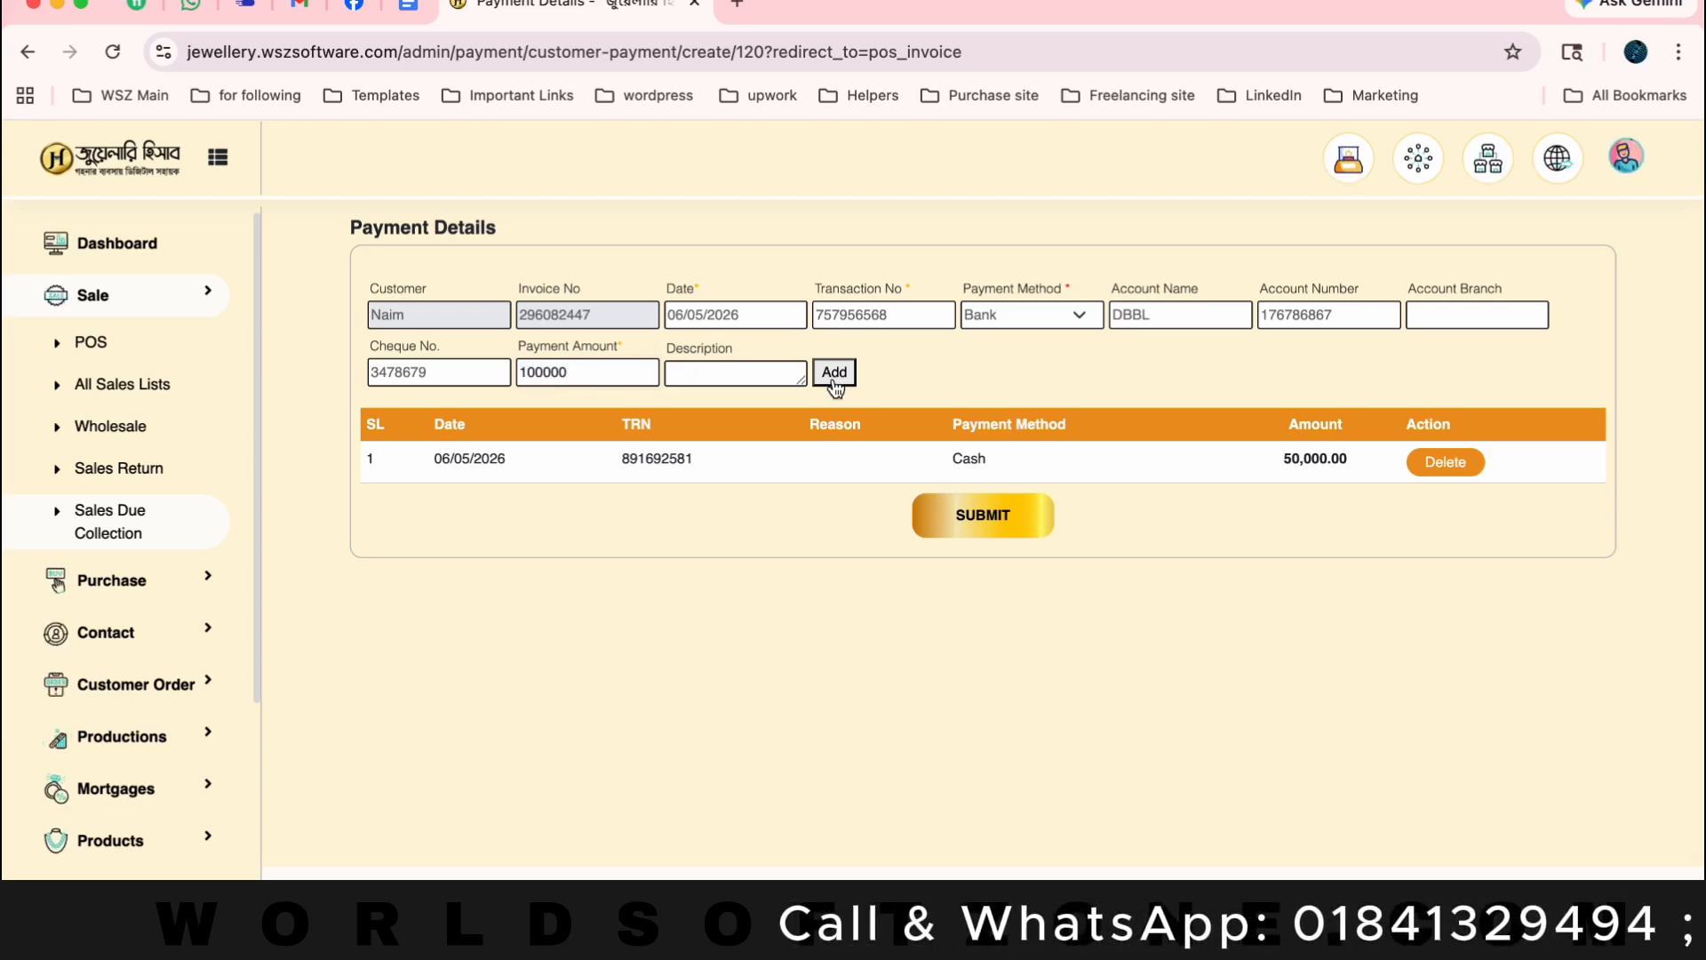
{"action": "left_click", "coordinate": [834, 379]}
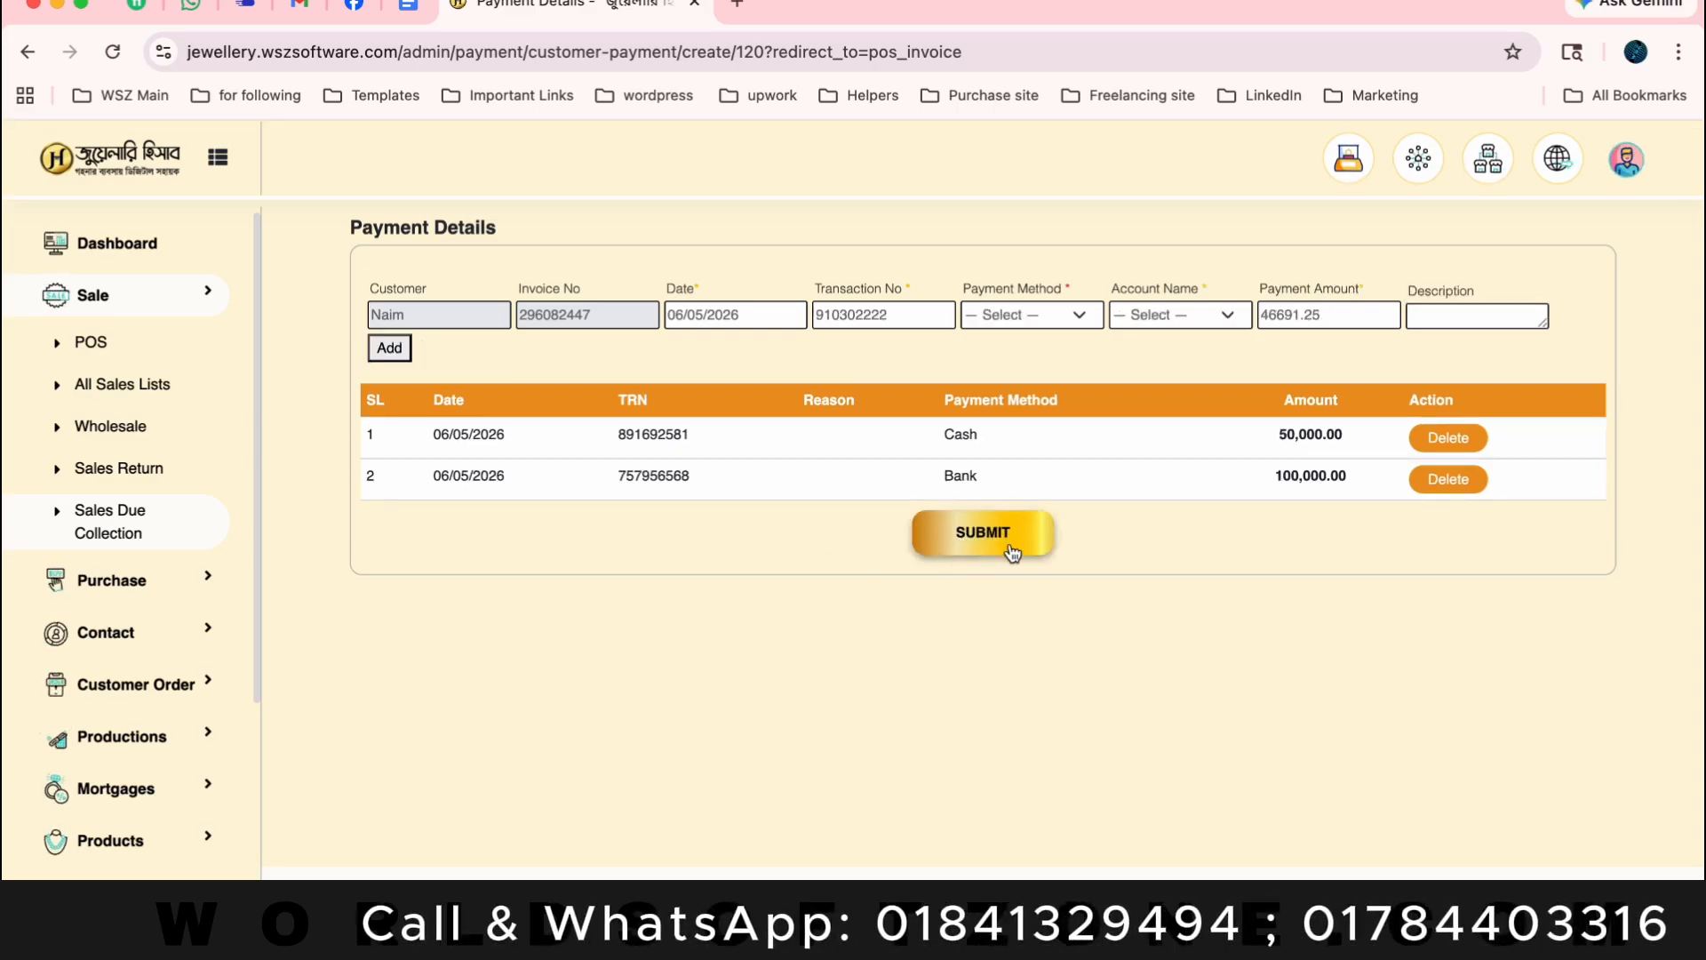
{"action": "left_click", "coordinate": [995, 533]}
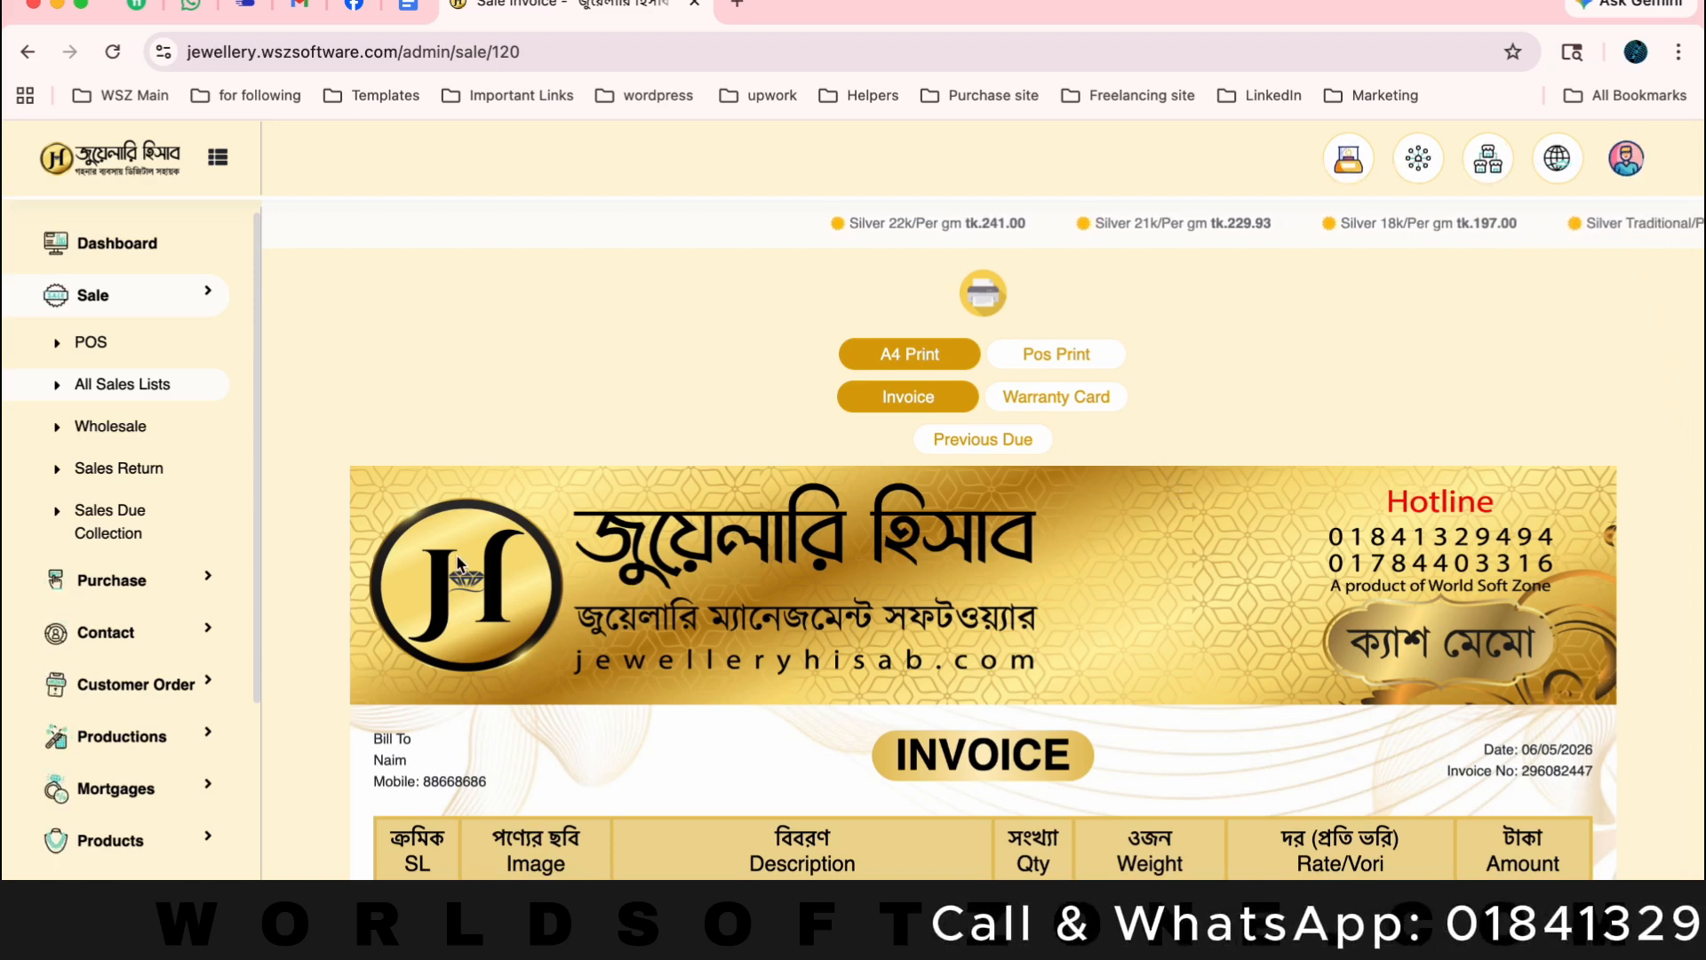
Open the list of all products
{"action": "left_click", "coordinate": [151, 827]}
{"action": "scroll", "coordinate": [147, 533], "scroll_direction": "down", "scroll_amount": 5}
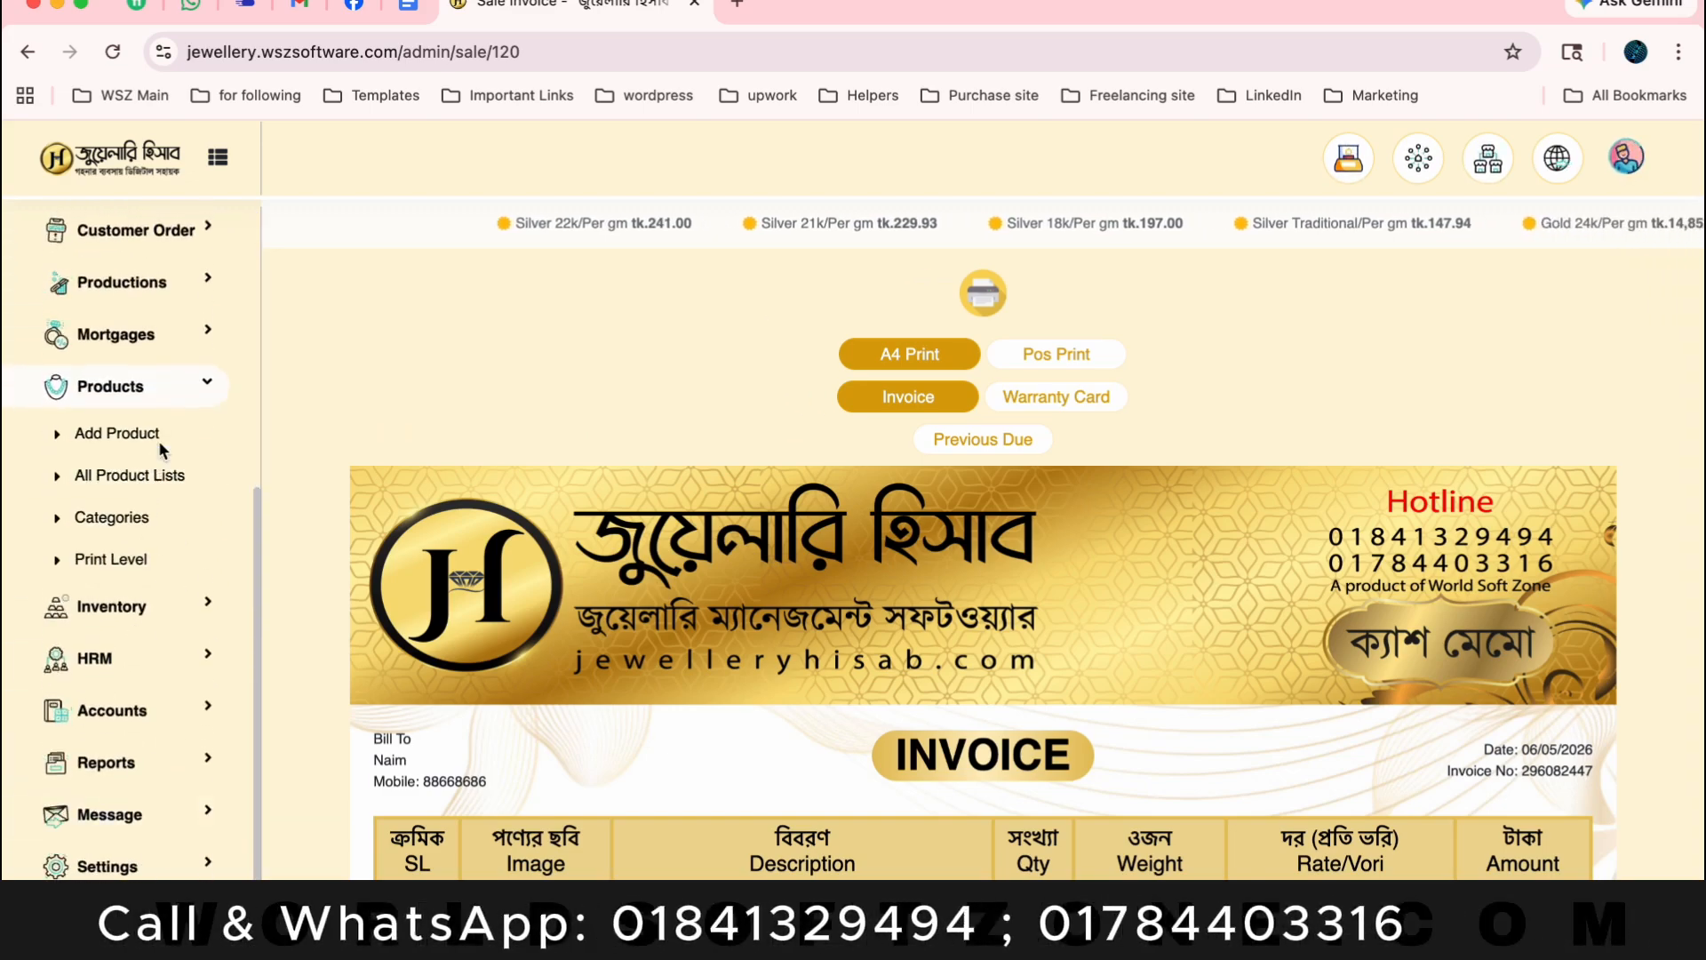
{"action": "left_click", "coordinate": [137, 478]}
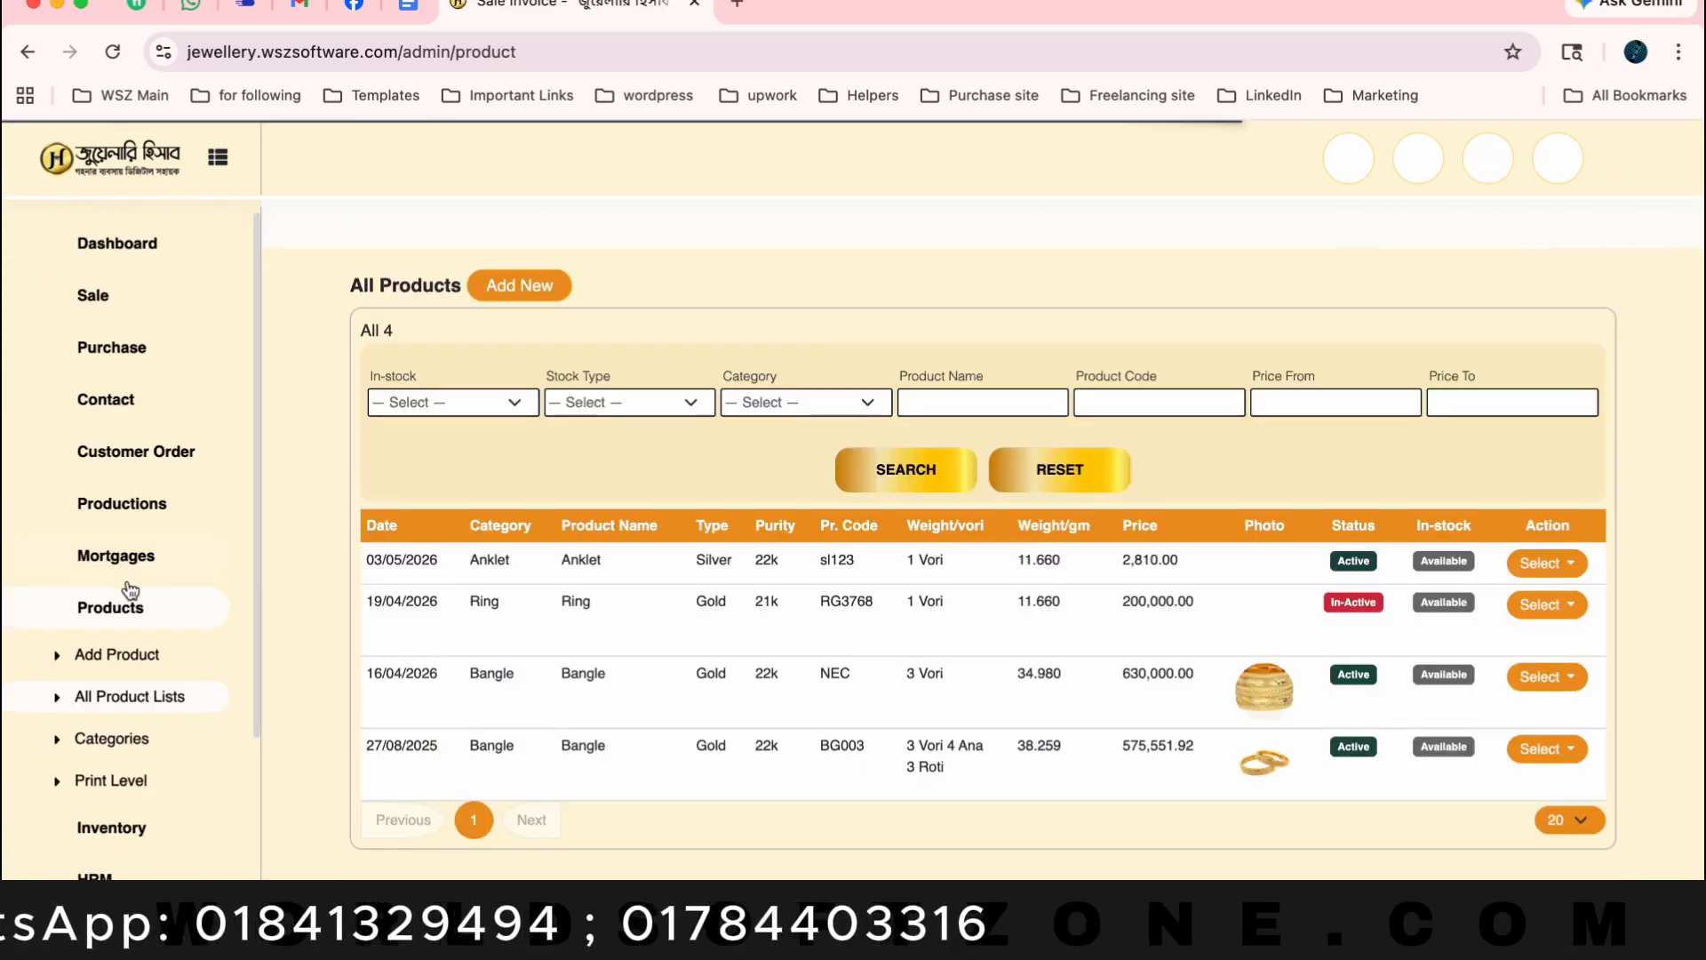
Load the Ring category products for label printing and preview their barcode labels
{"action": "left_click", "coordinate": [133, 784]}
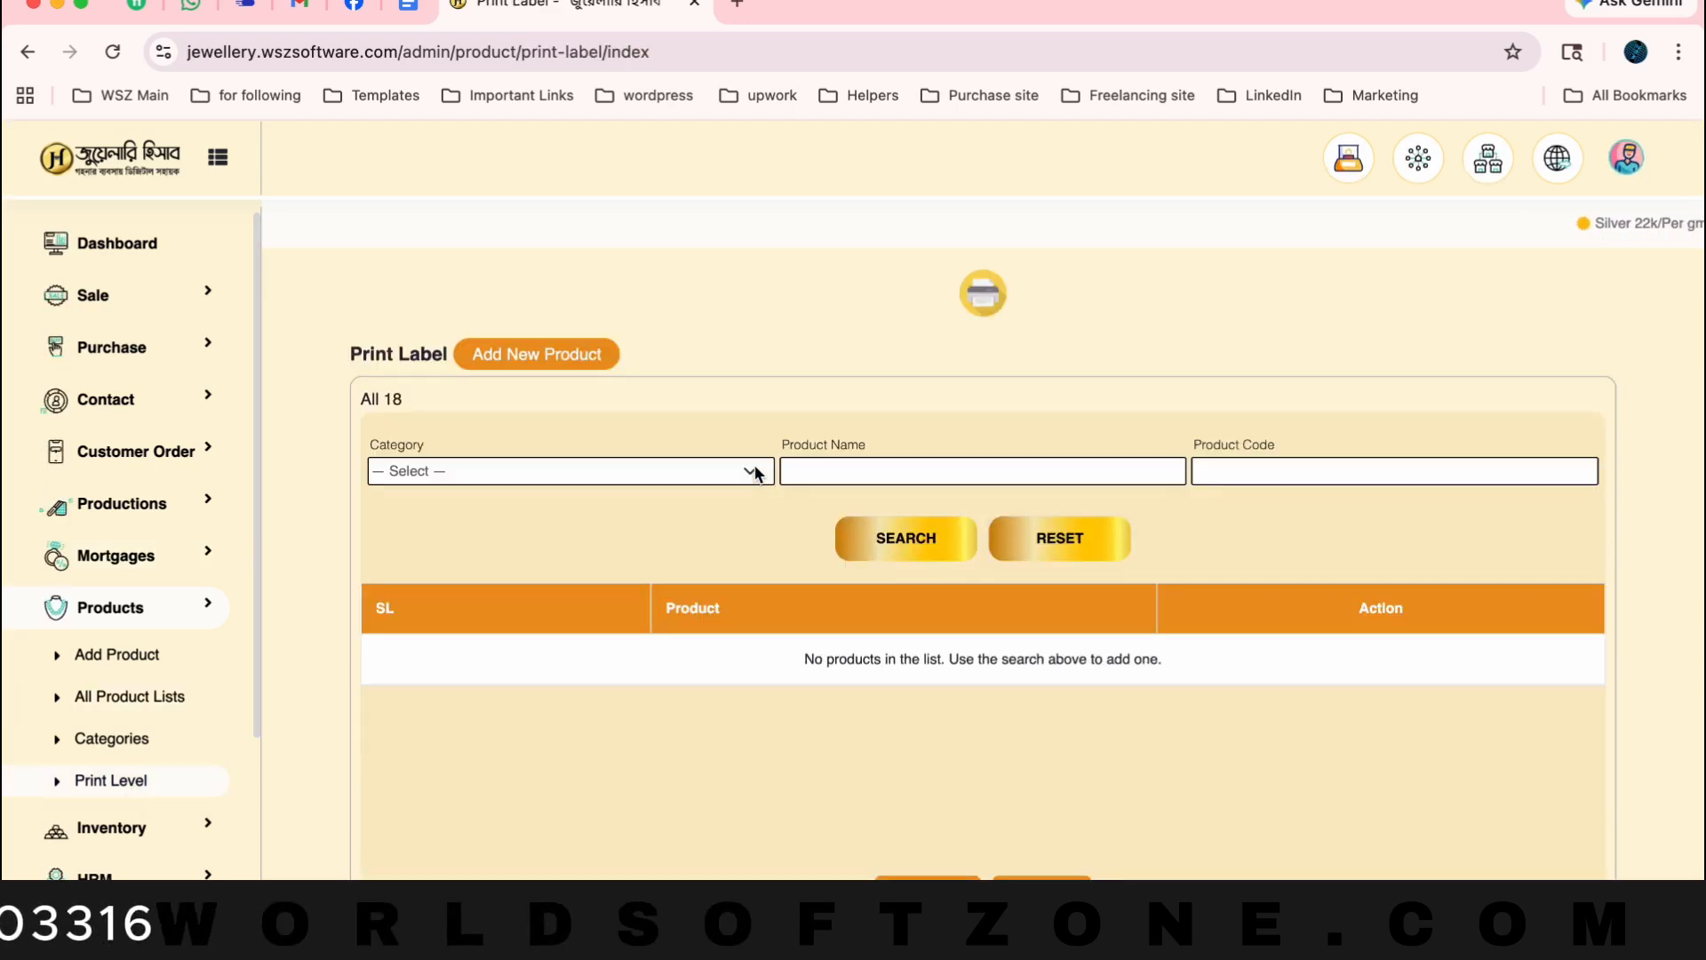
{"action": "left_click", "coordinate": [688, 473]}
{"action": "left_click", "coordinate": [664, 503]}
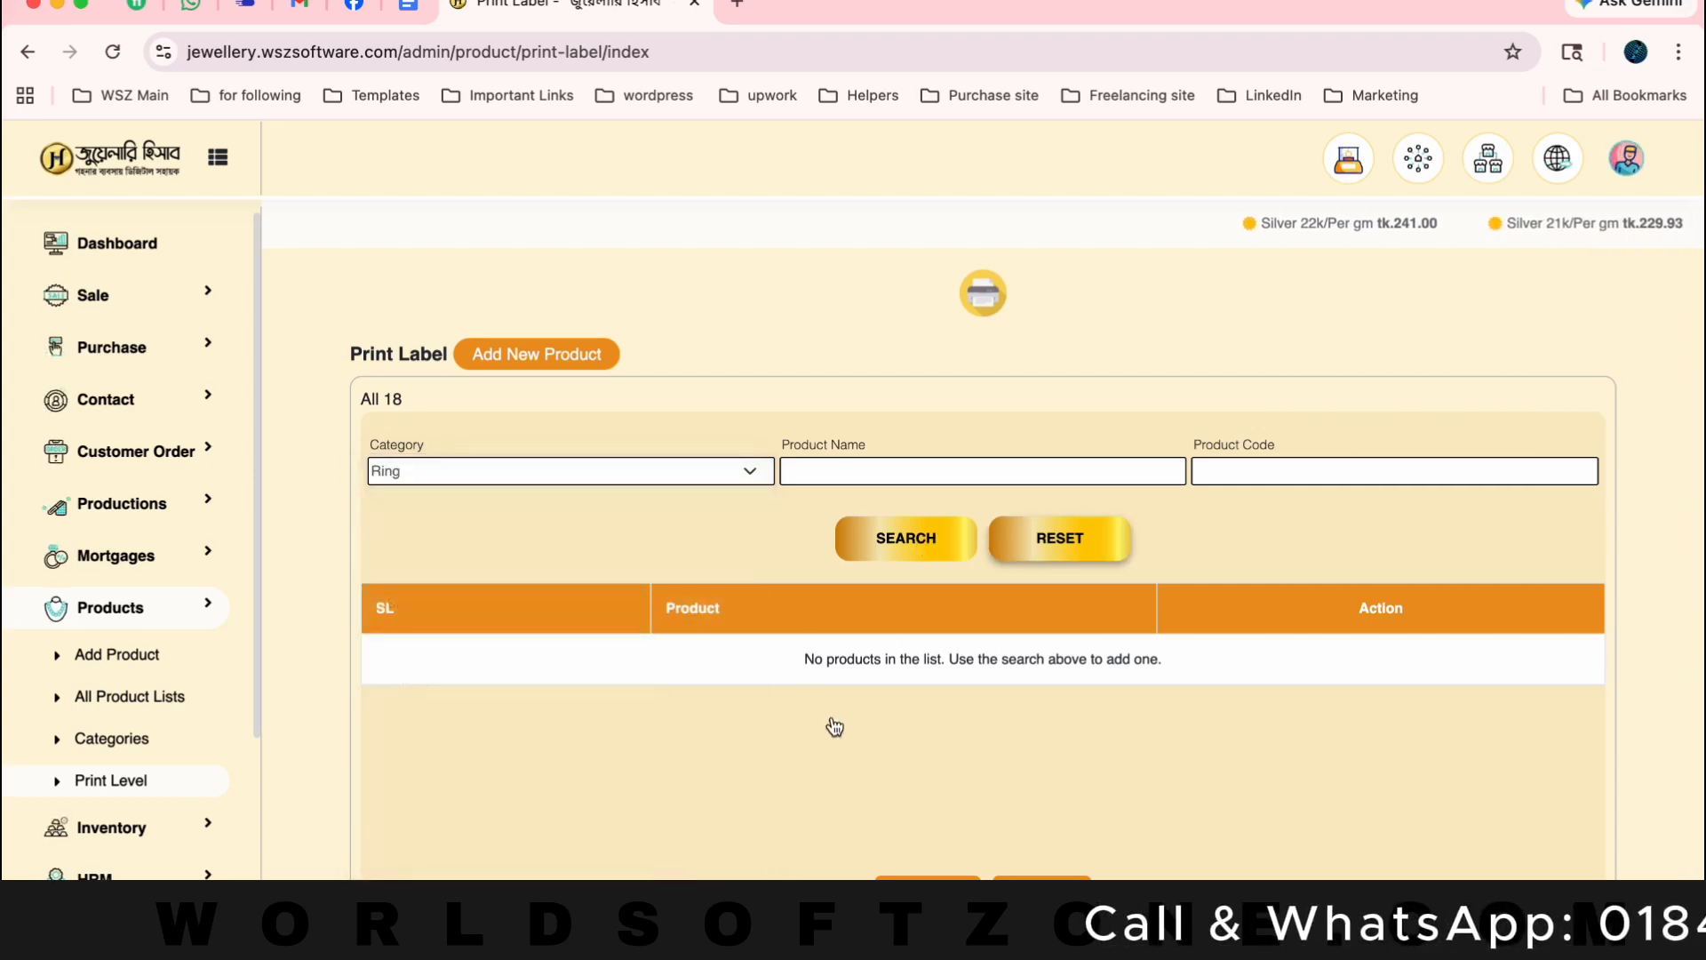
{"action": "scroll", "coordinate": [872, 758], "scroll_direction": "down", "scroll_amount": 2}
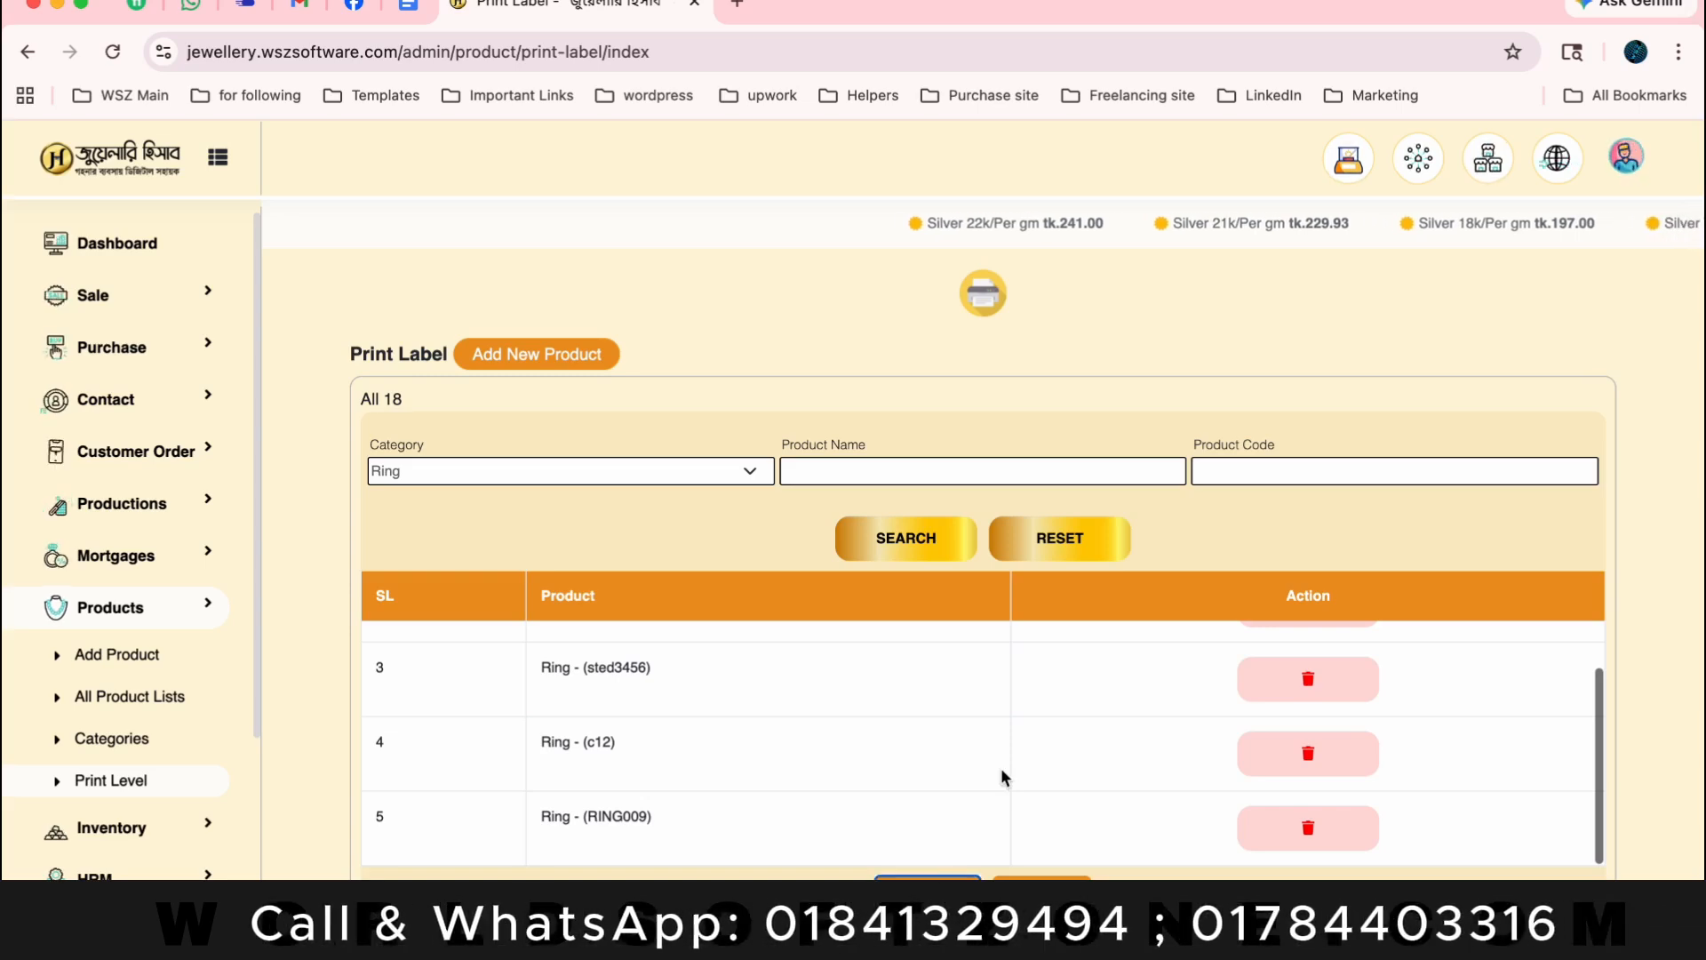
{"action": "scroll", "coordinate": [1001, 768], "scroll_direction": "down", "scroll_amount": 6}
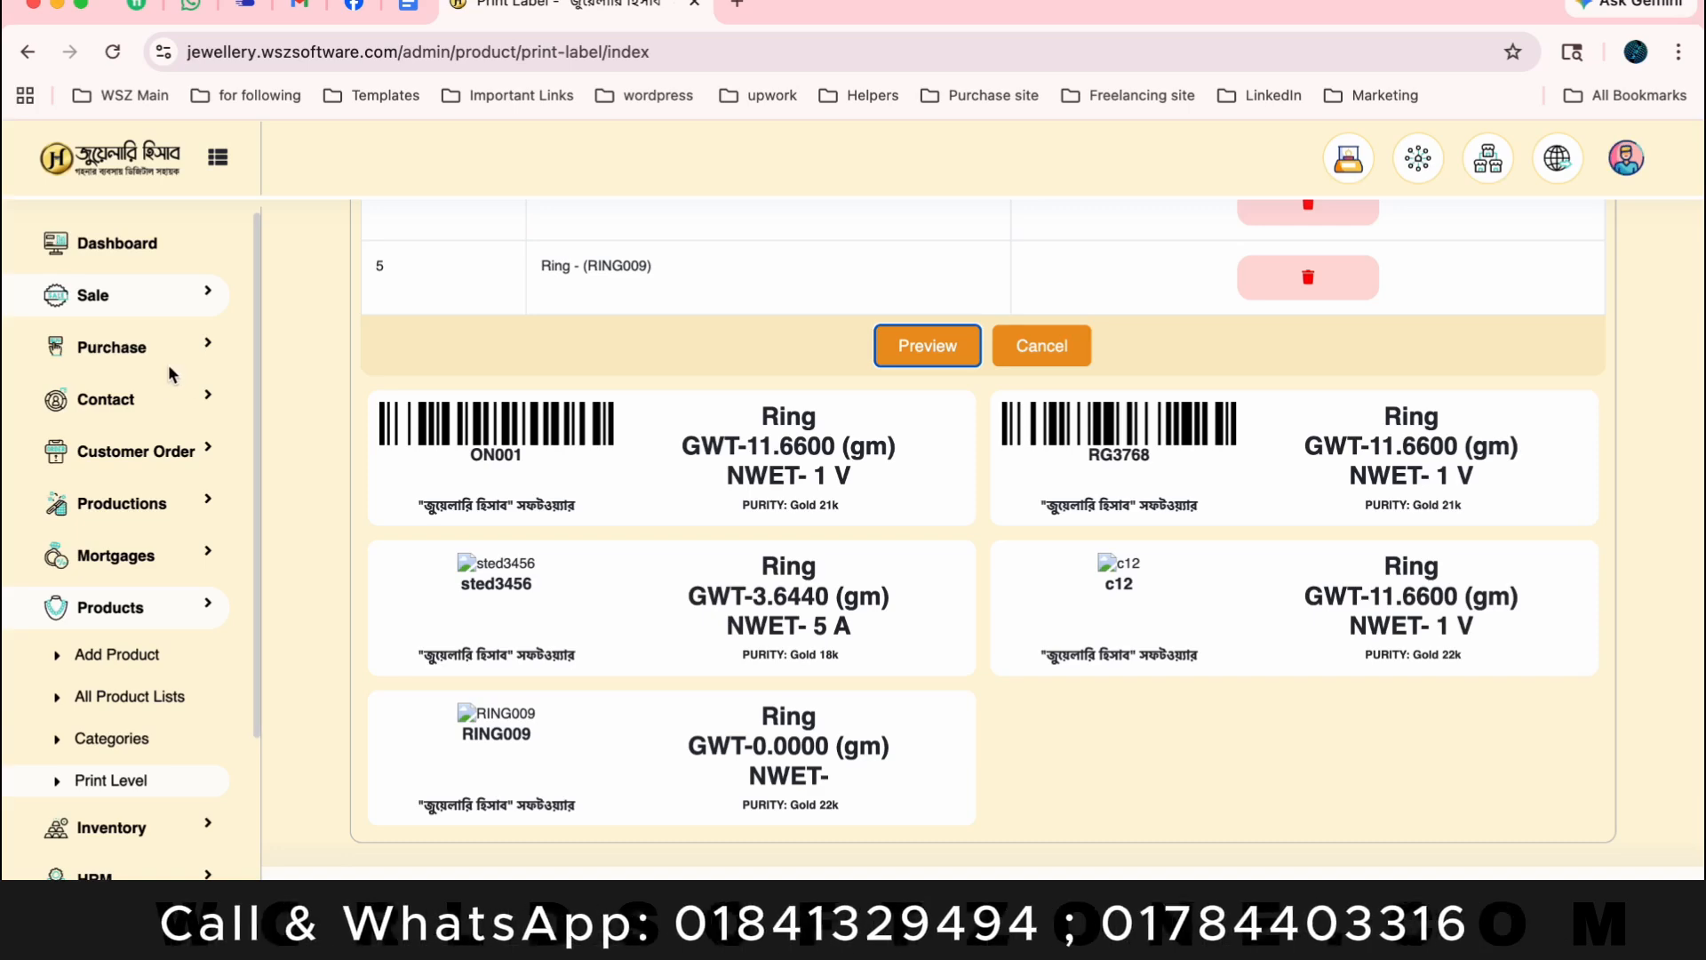
Open the most recent purchase invoice from the list of all purchases
{"action": "left_click", "coordinate": [168, 296]}
{"action": "left_click", "coordinate": [134, 586]}
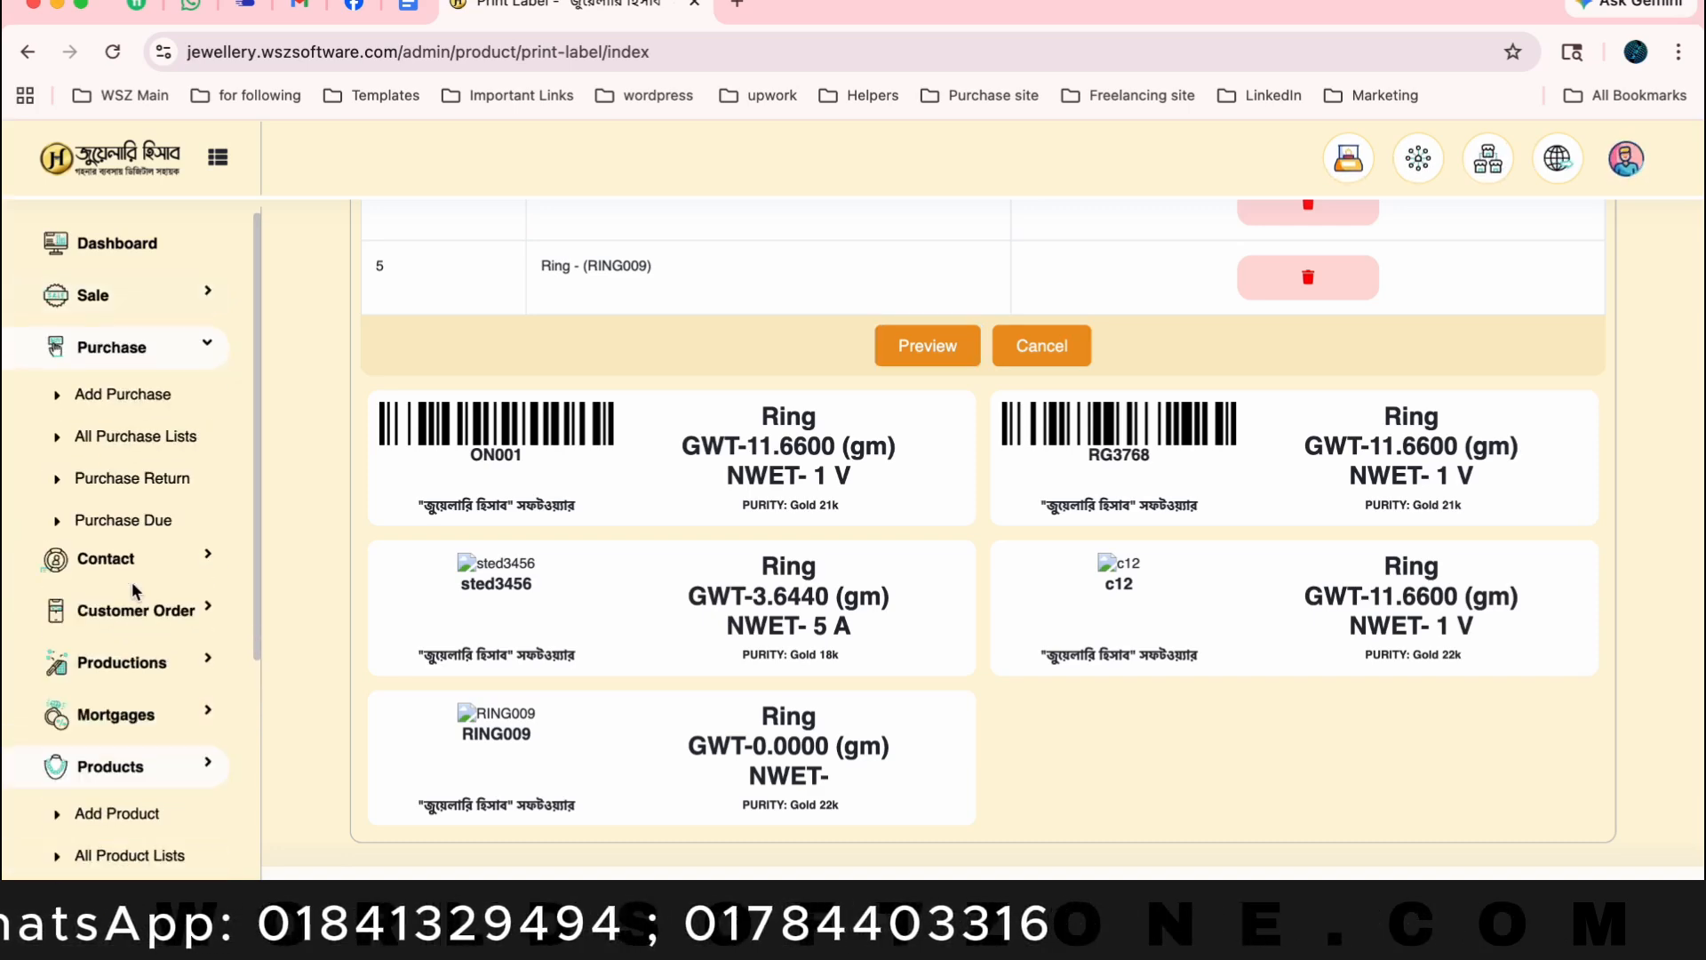
{"action": "left_click", "coordinate": [171, 445]}
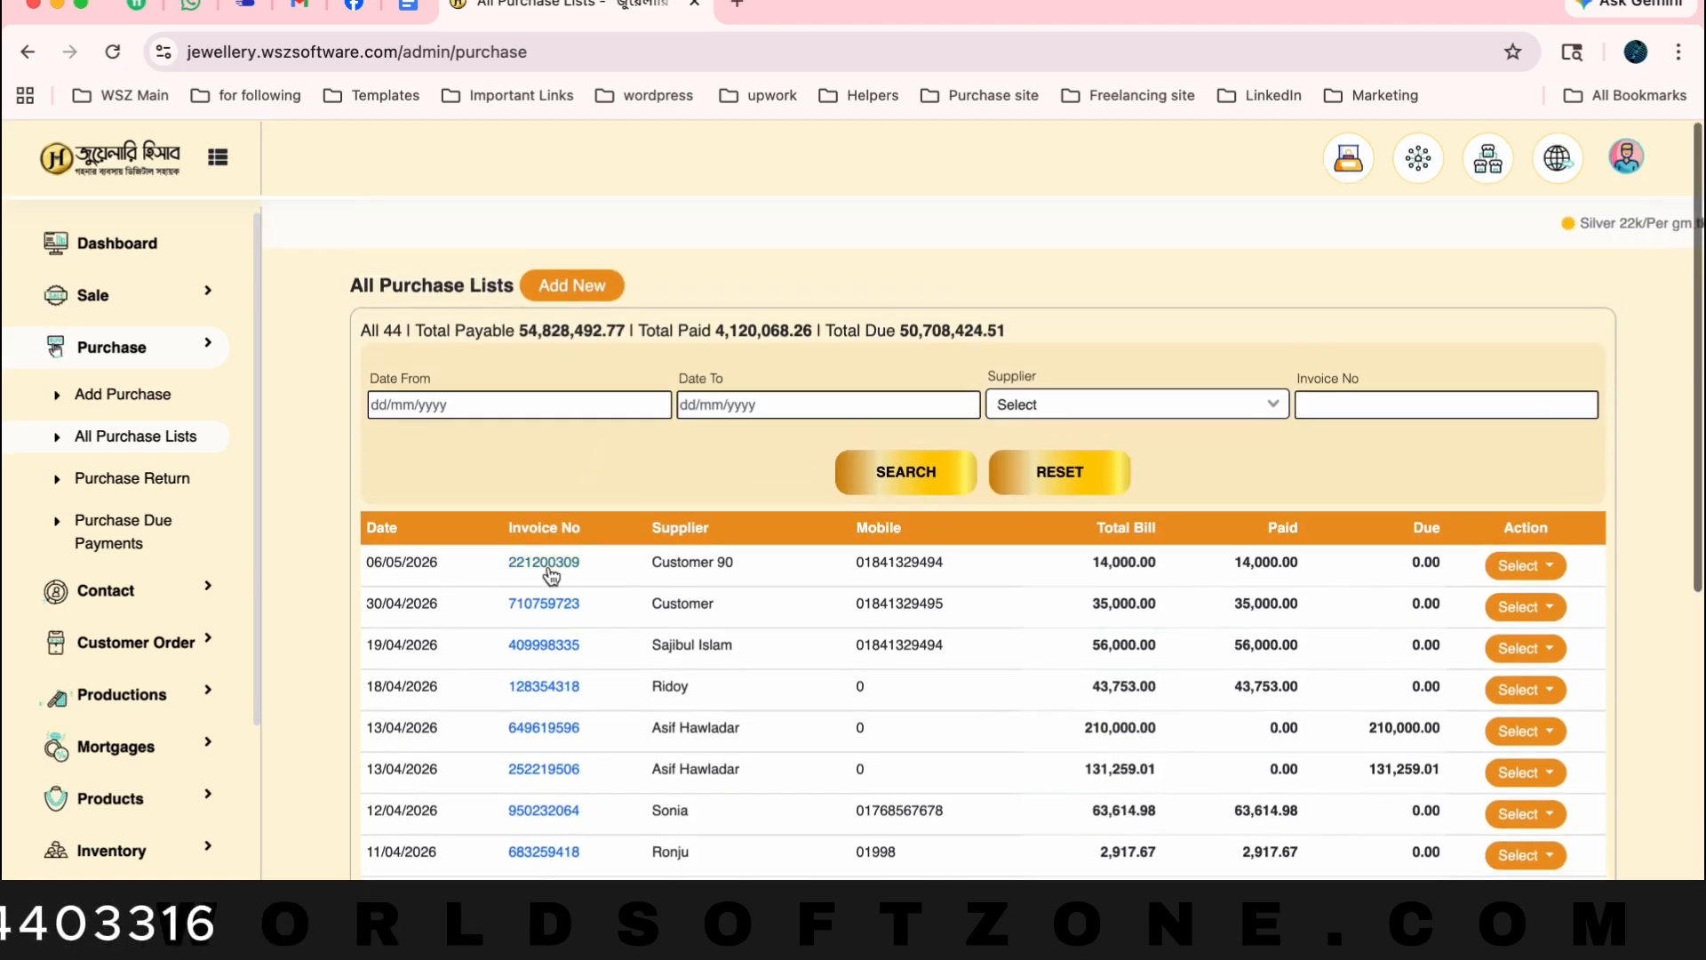
{"action": "left_click", "coordinate": [544, 562]}
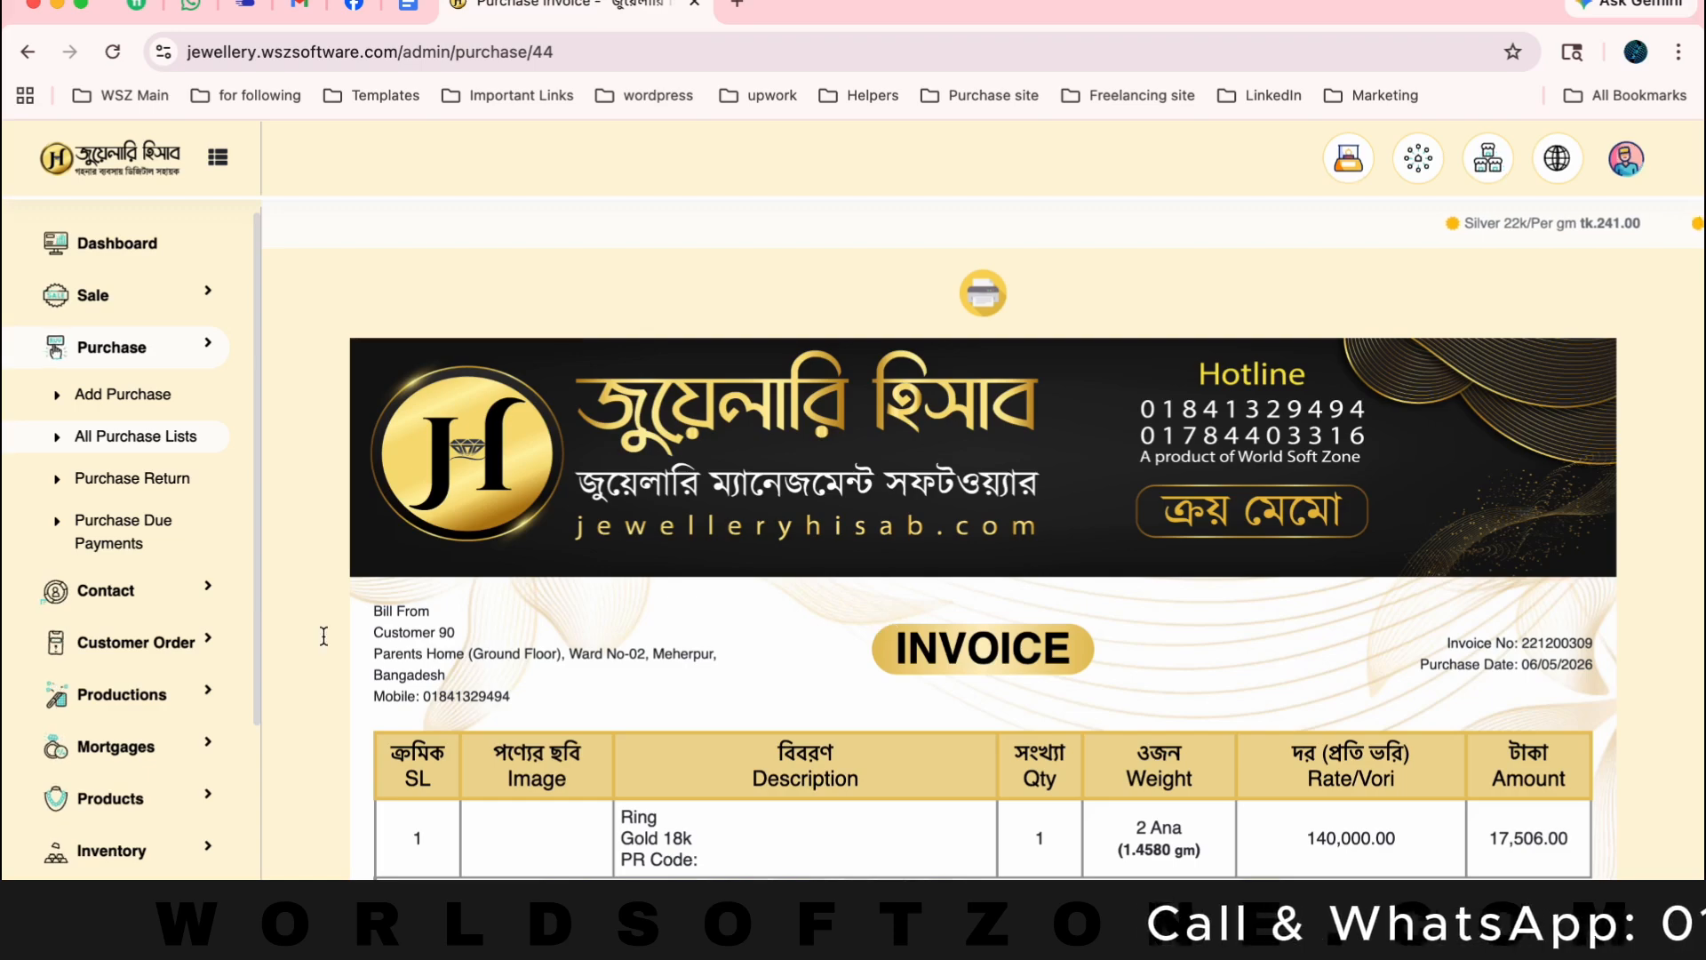
Open the second invoice in the list of all customer orders and examine its item and charges
{"action": "left_click", "coordinate": [133, 643]}
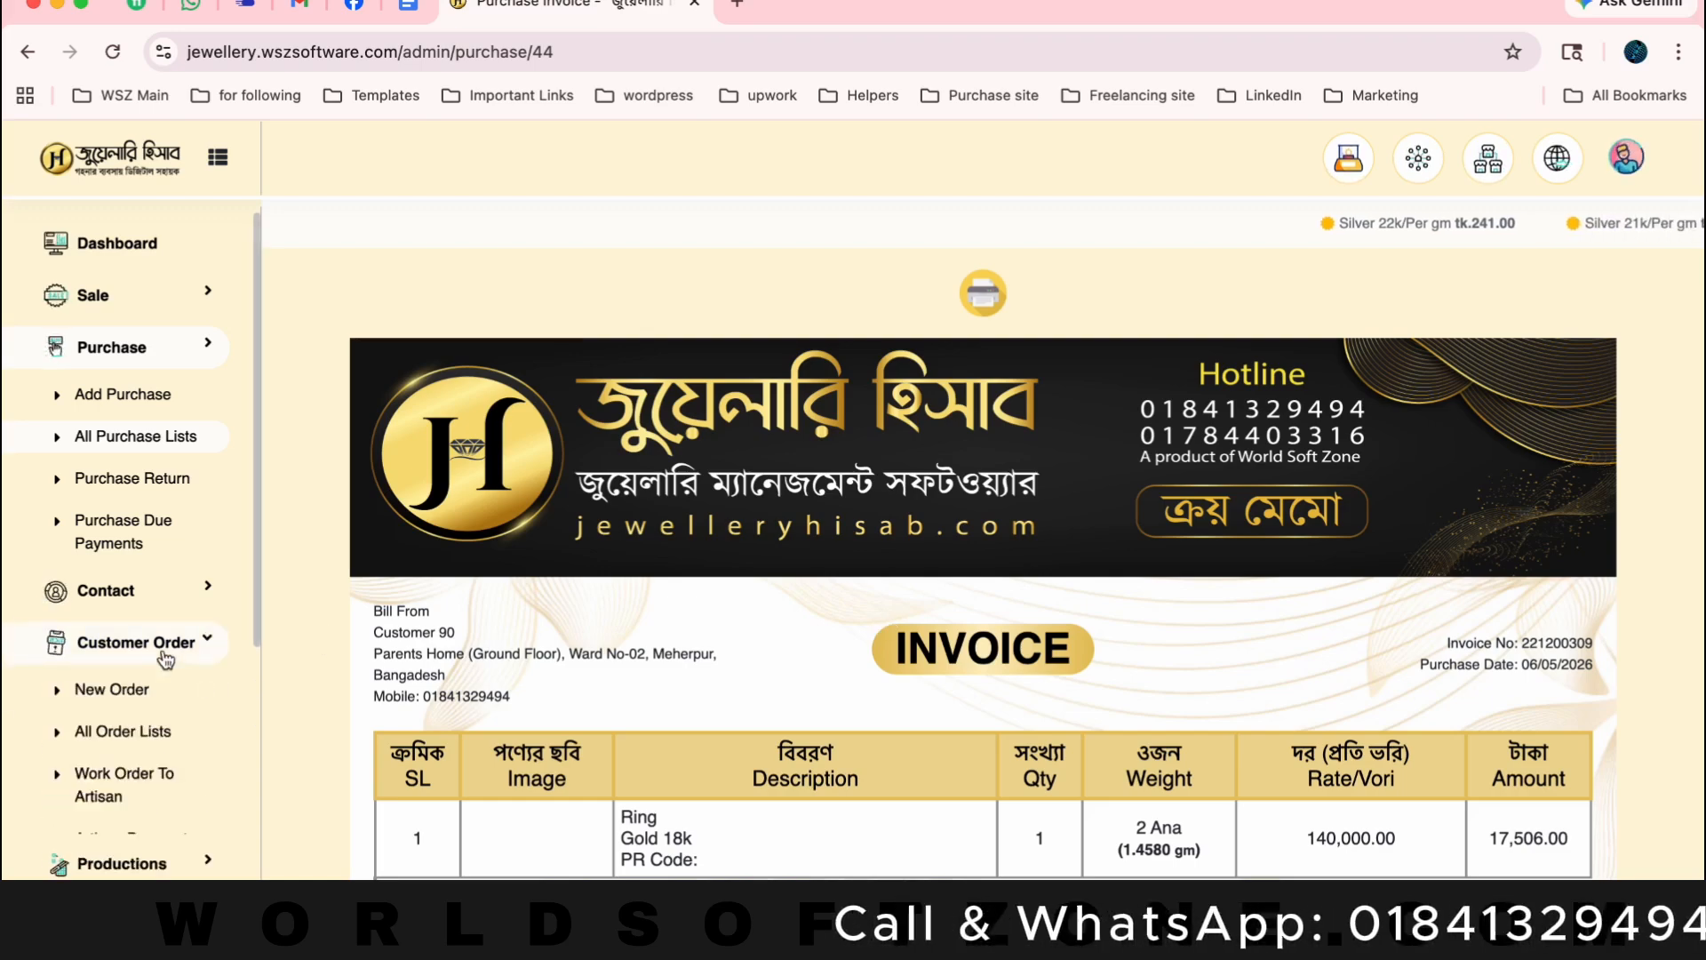
{"action": "left_click", "coordinate": [130, 739]}
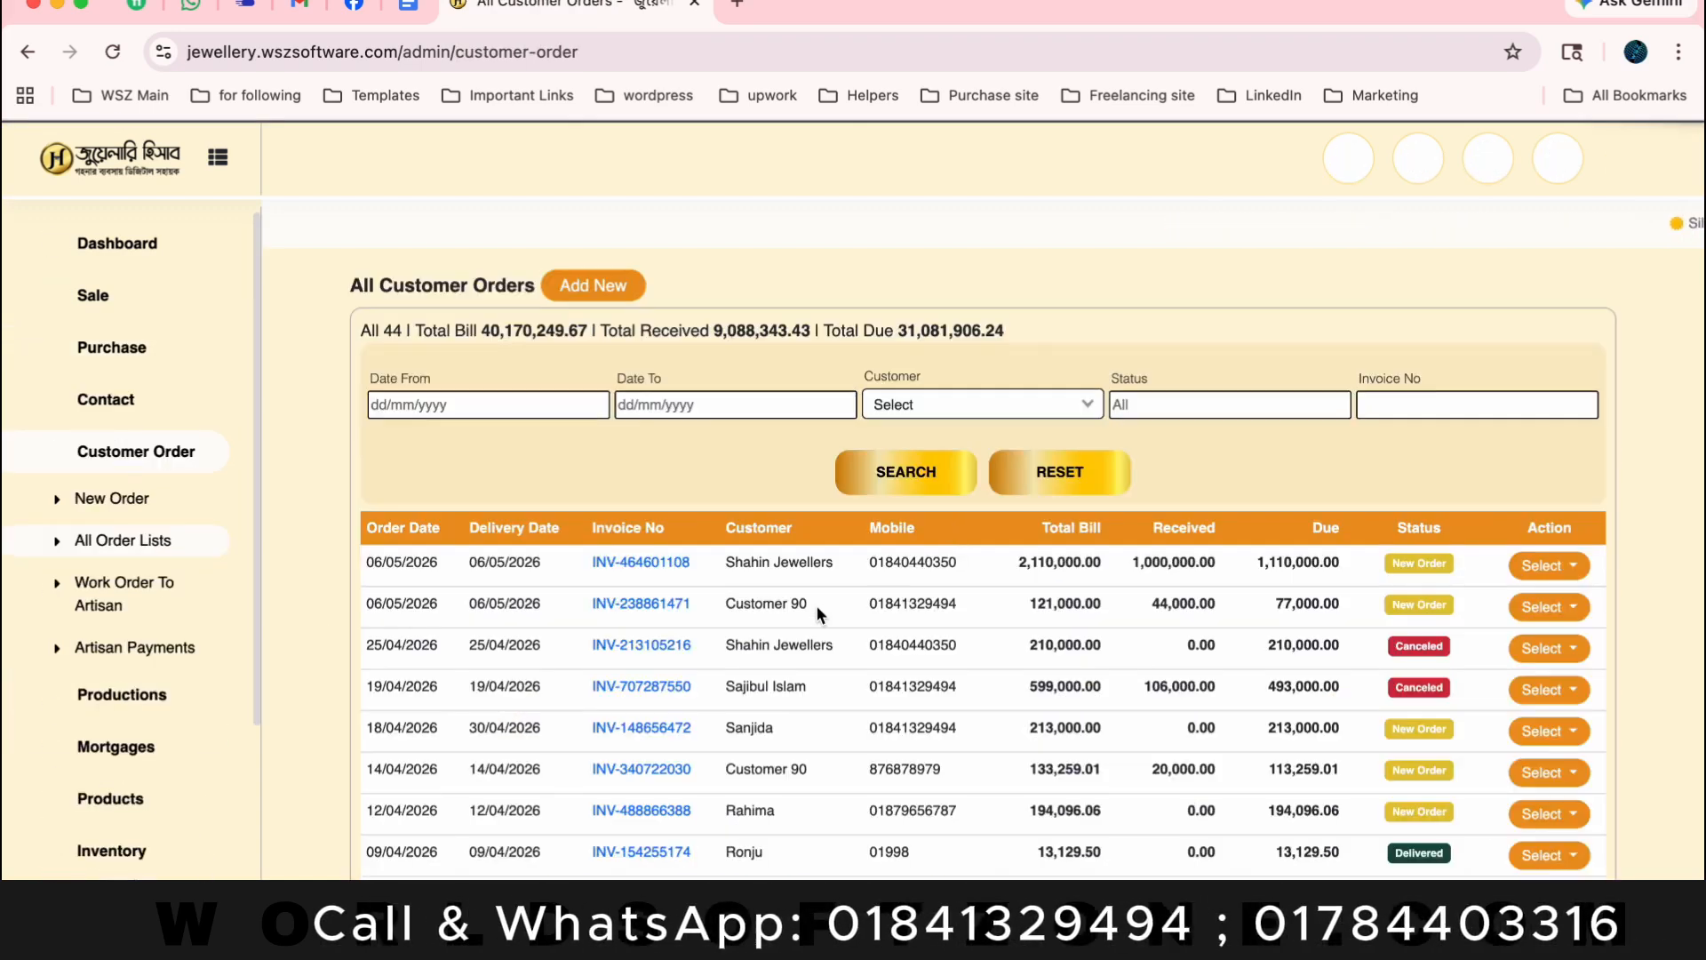
{"action": "left_click", "coordinate": [655, 606]}
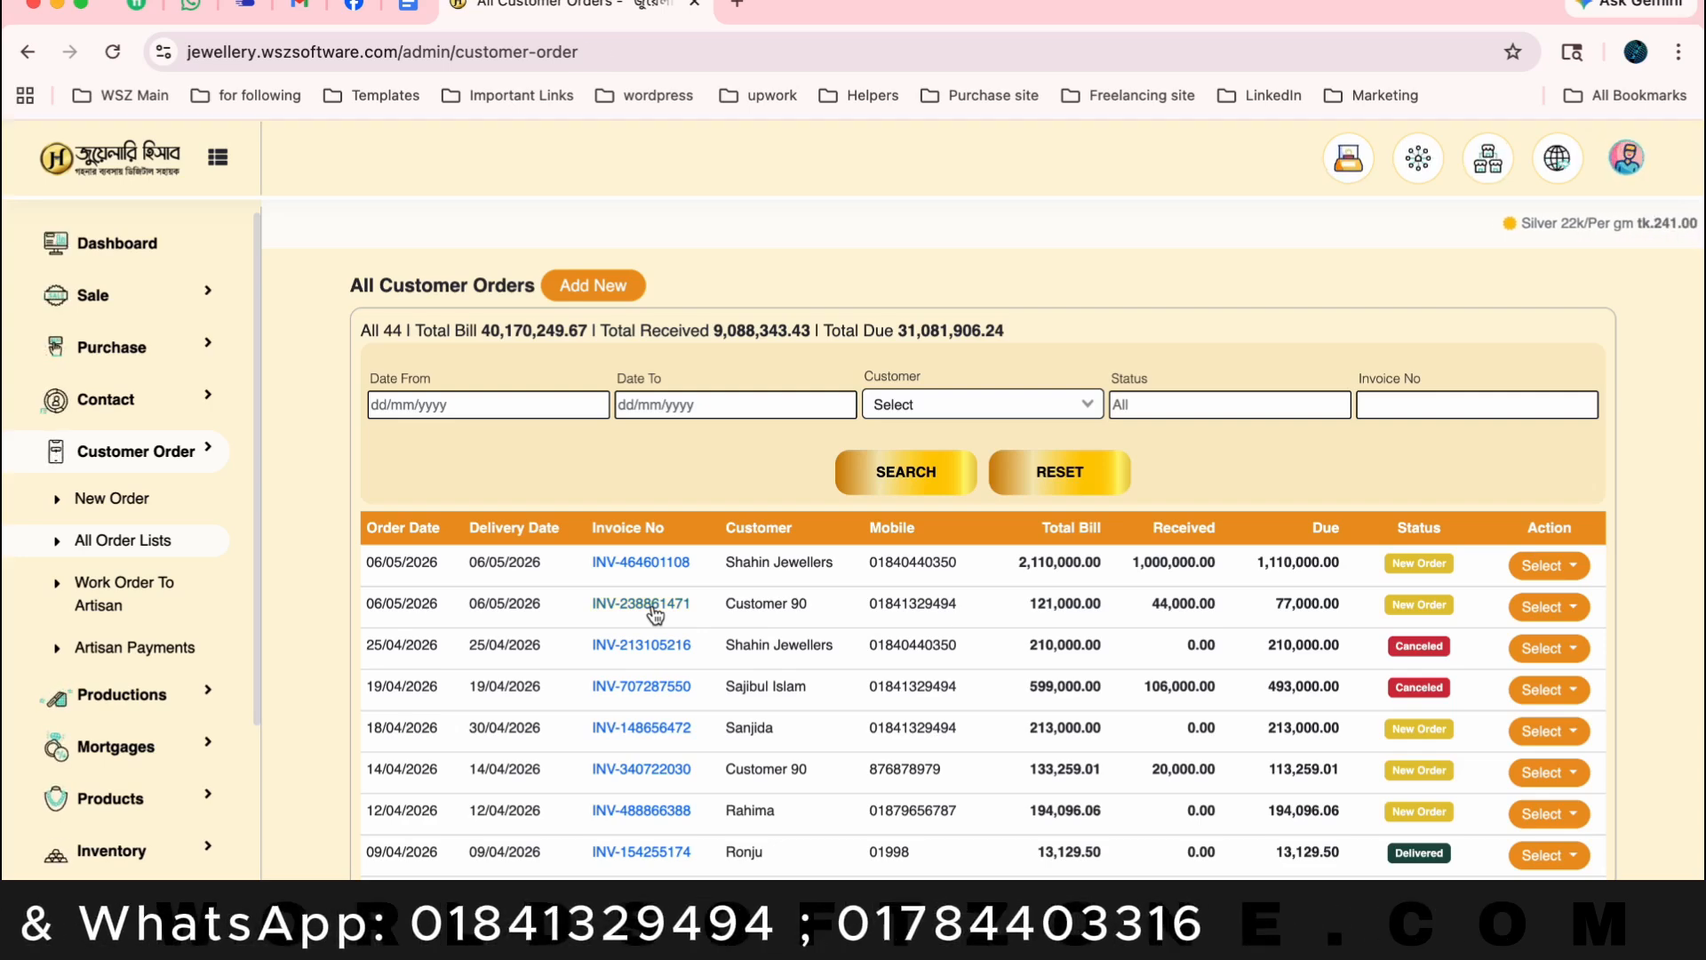
{"action": "scroll", "coordinate": [655, 613], "scroll_direction": "down", "scroll_amount": 5}
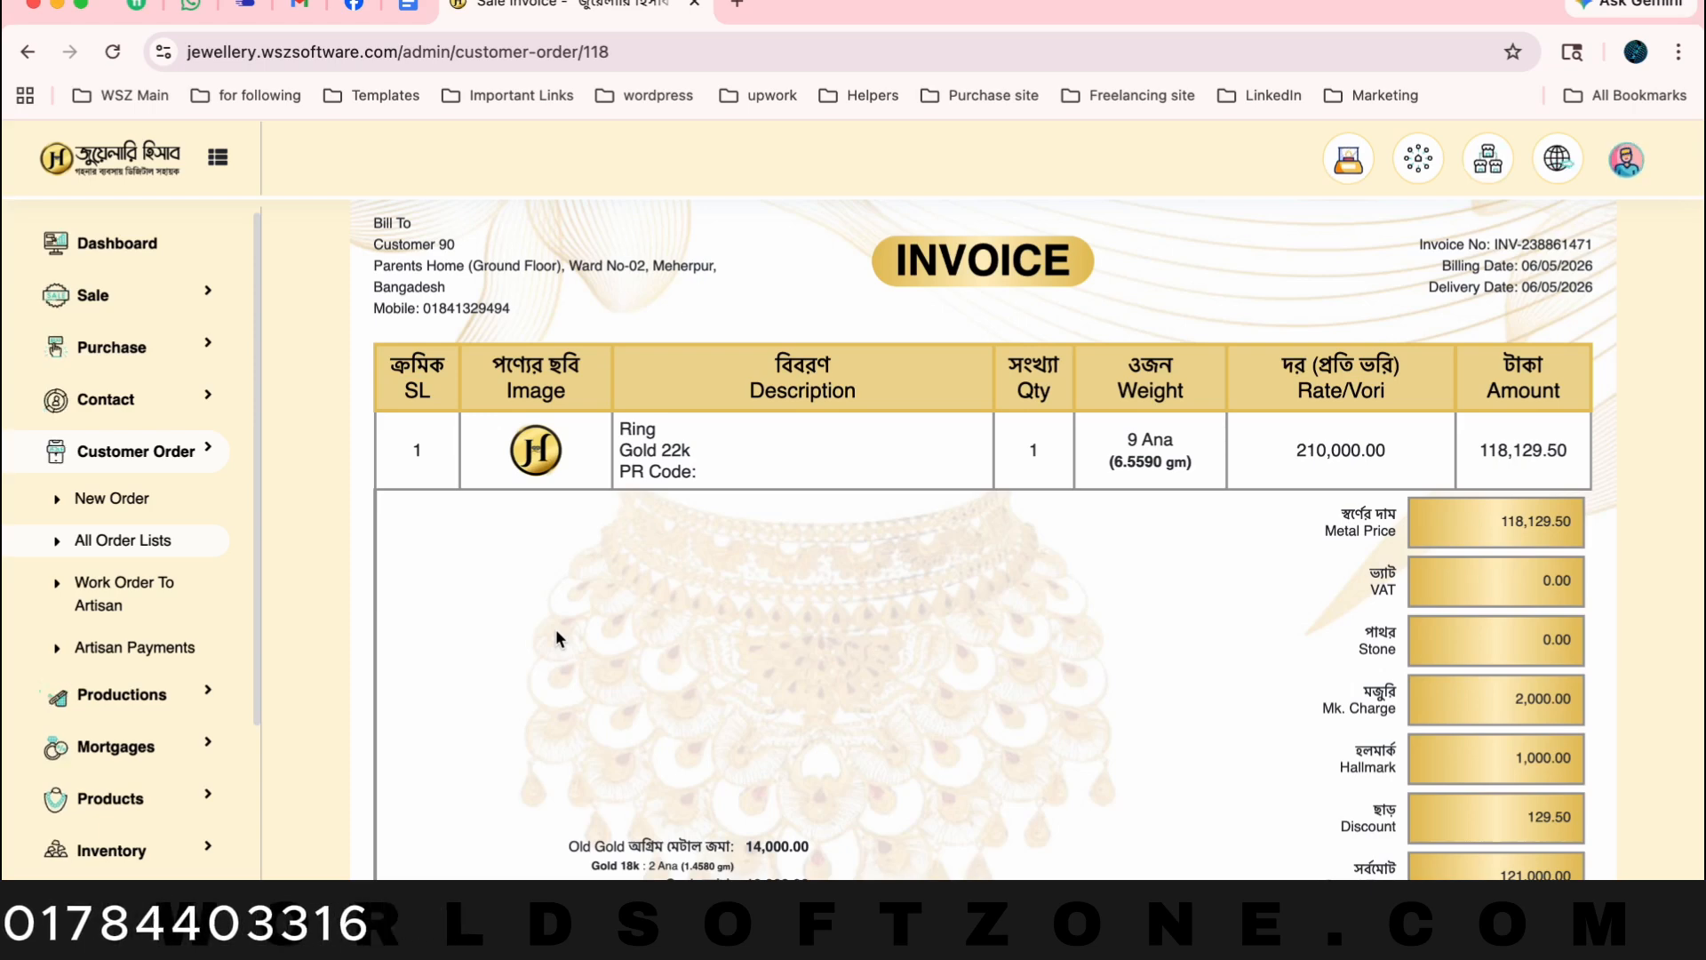
View the list of all mortgages and the list of artisan stock adjustments
{"action": "left_click", "coordinate": [161, 718]}
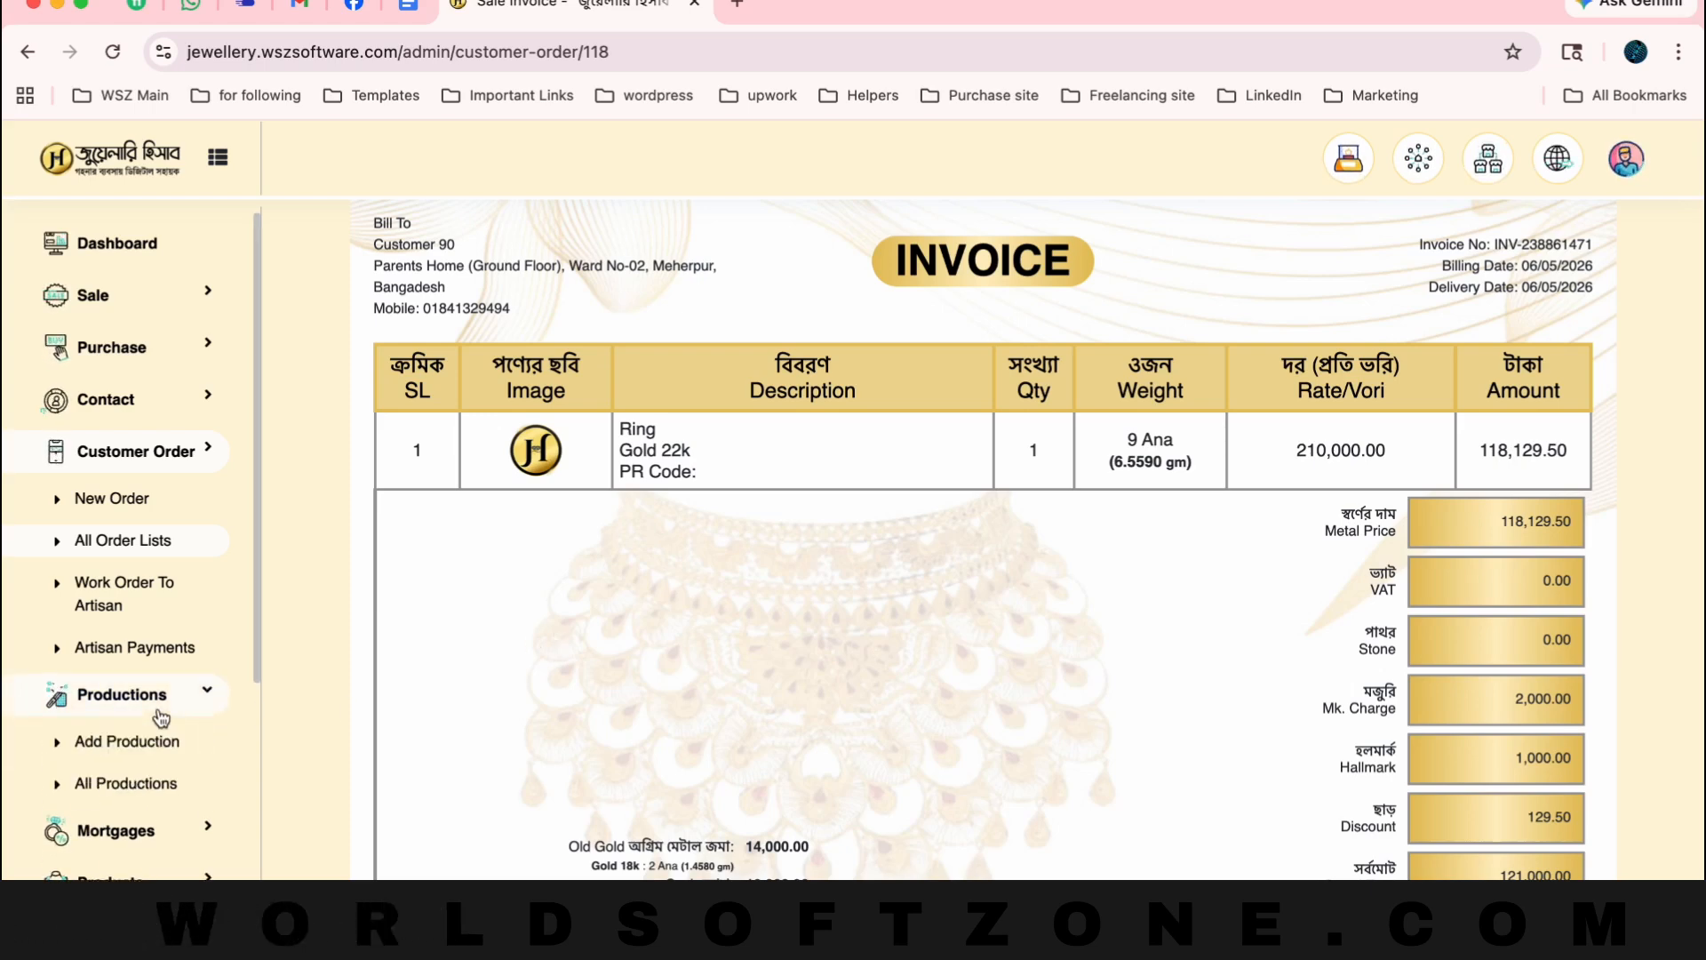
{"action": "left_click", "coordinate": [137, 834]}
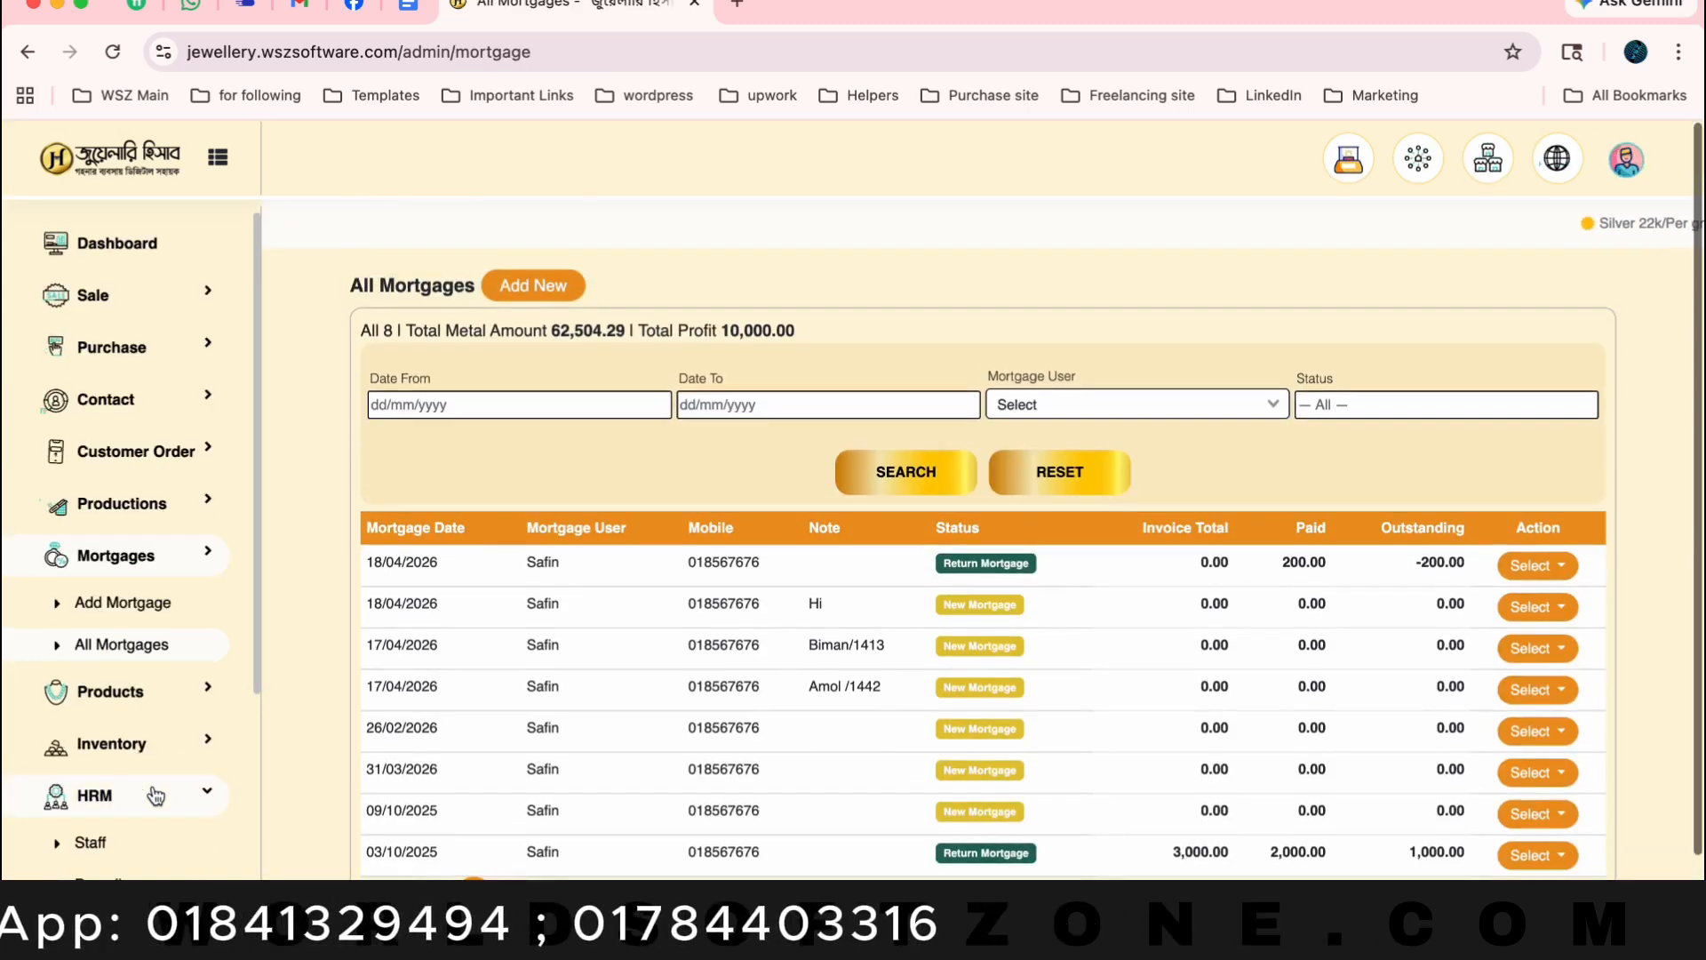
{"action": "left_click", "coordinate": [178, 751]}
{"action": "scroll", "coordinate": [173, 755], "scroll_direction": "down", "scroll_amount": 4}
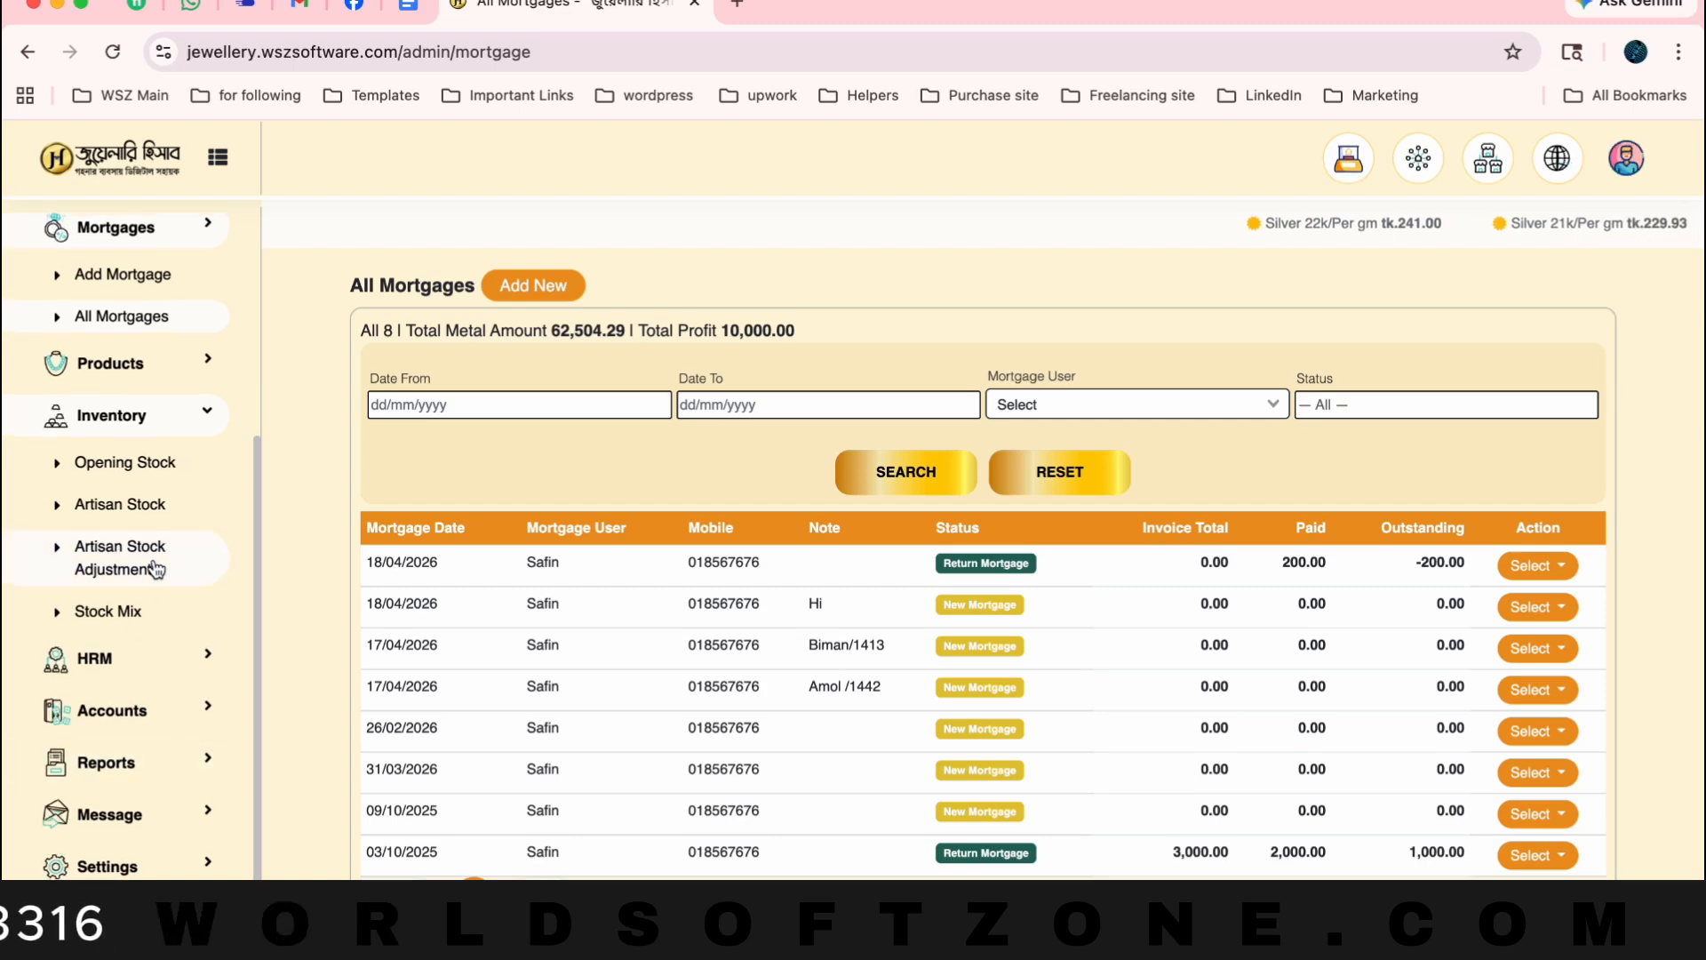
{"action": "left_click", "coordinate": [163, 530]}
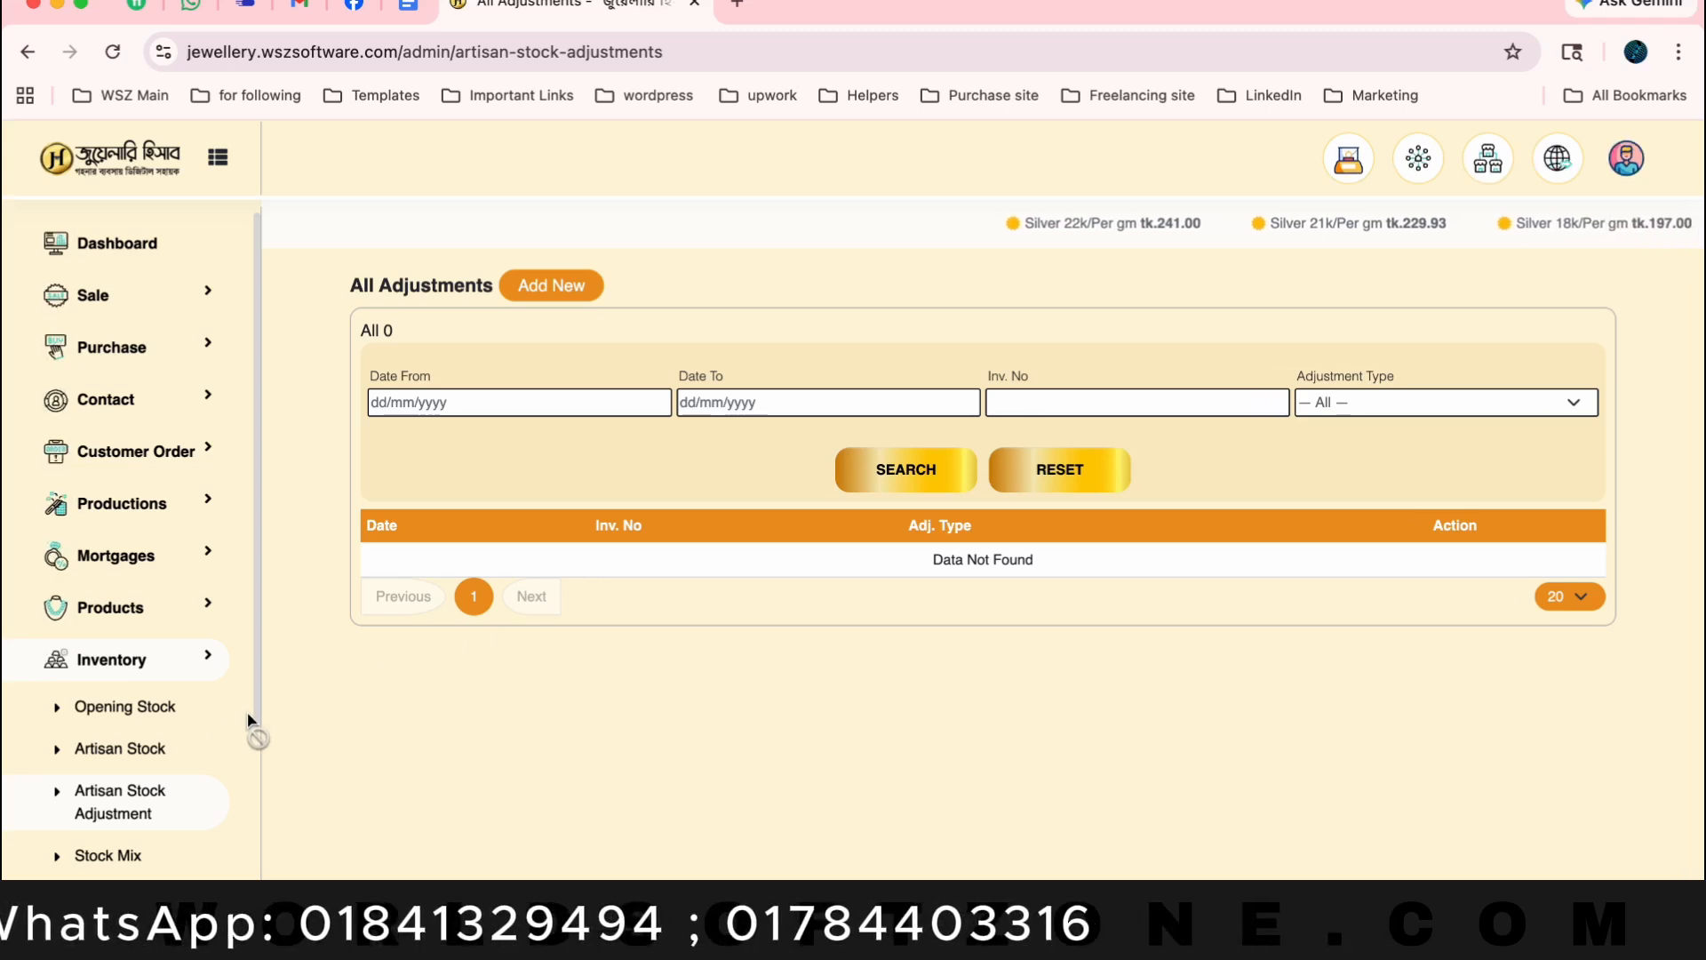
Look through the available report categories, including the purchase reports
{"action": "scroll", "coordinate": [162, 771], "scroll_direction": "down", "scroll_amount": 3}
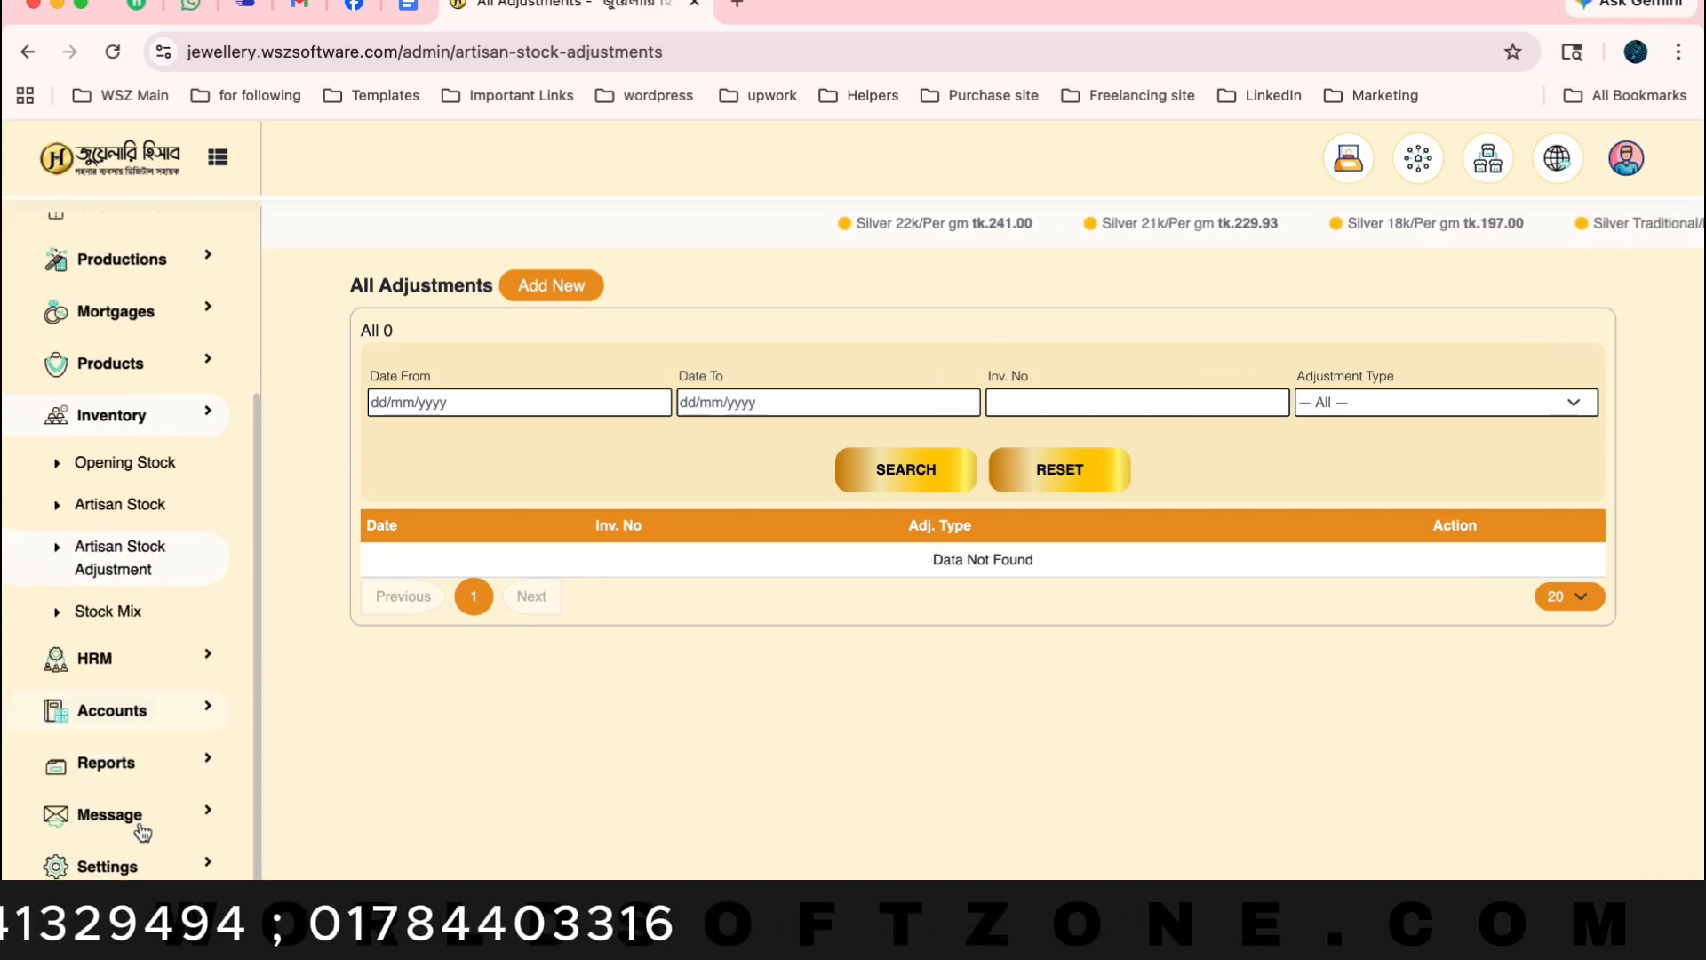
{"action": "left_click", "coordinate": [181, 778]}
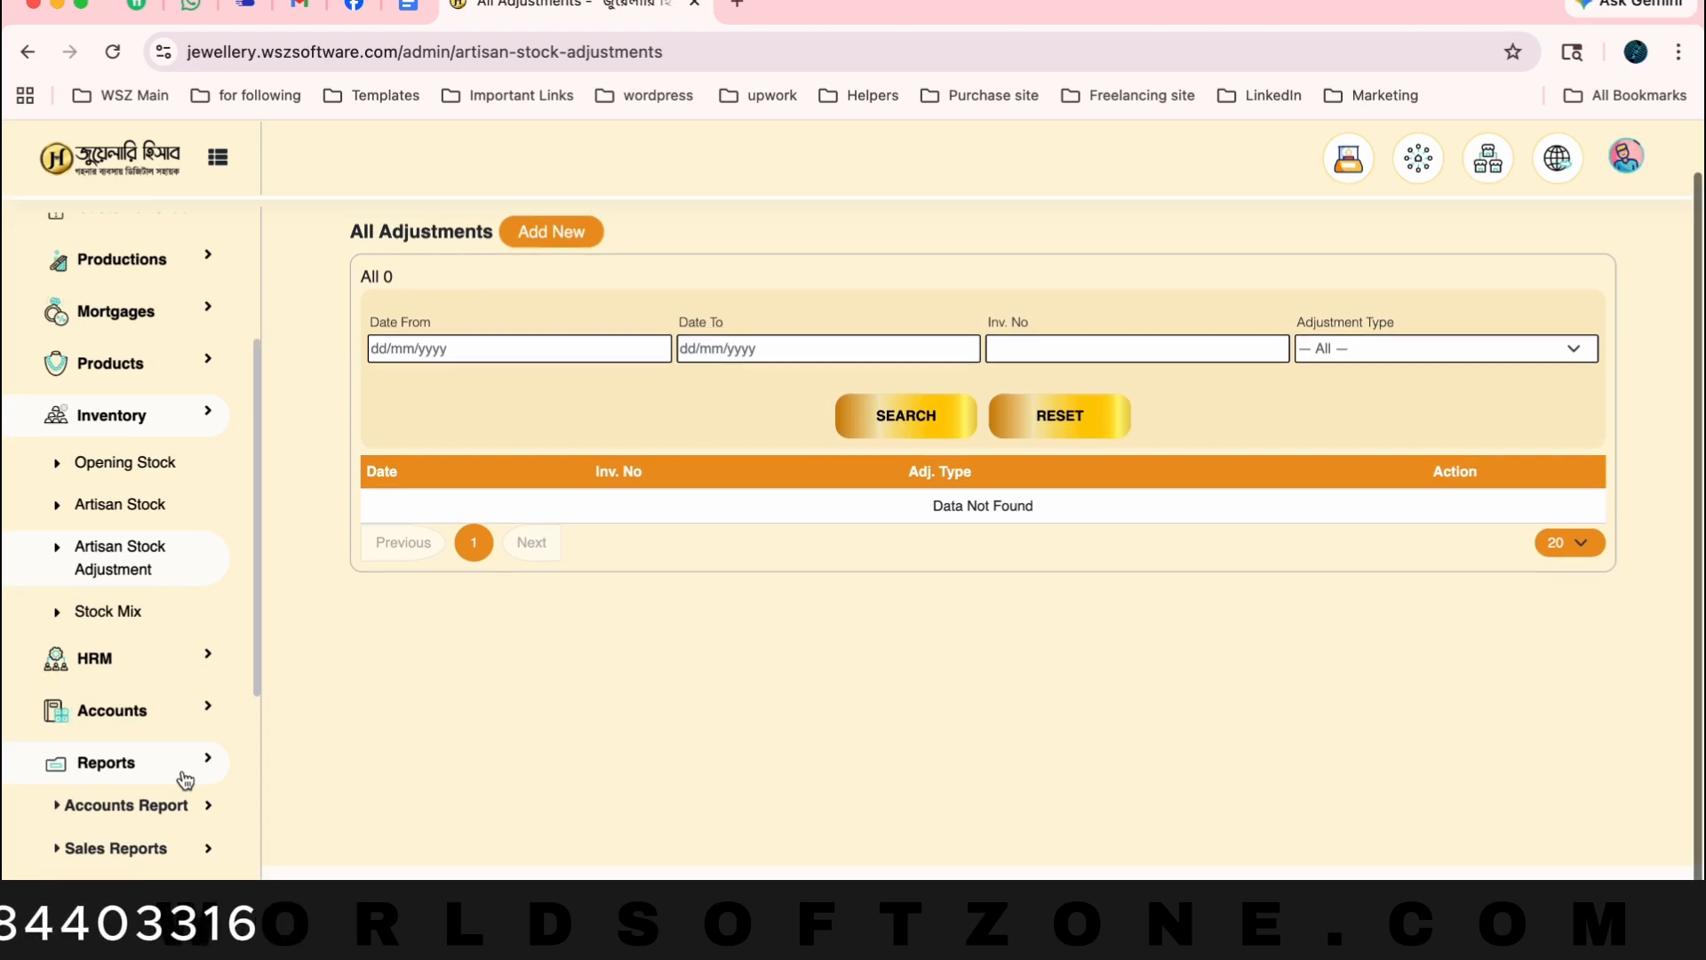
{"action": "scroll", "coordinate": [171, 755], "scroll_direction": "down", "scroll_amount": 2}
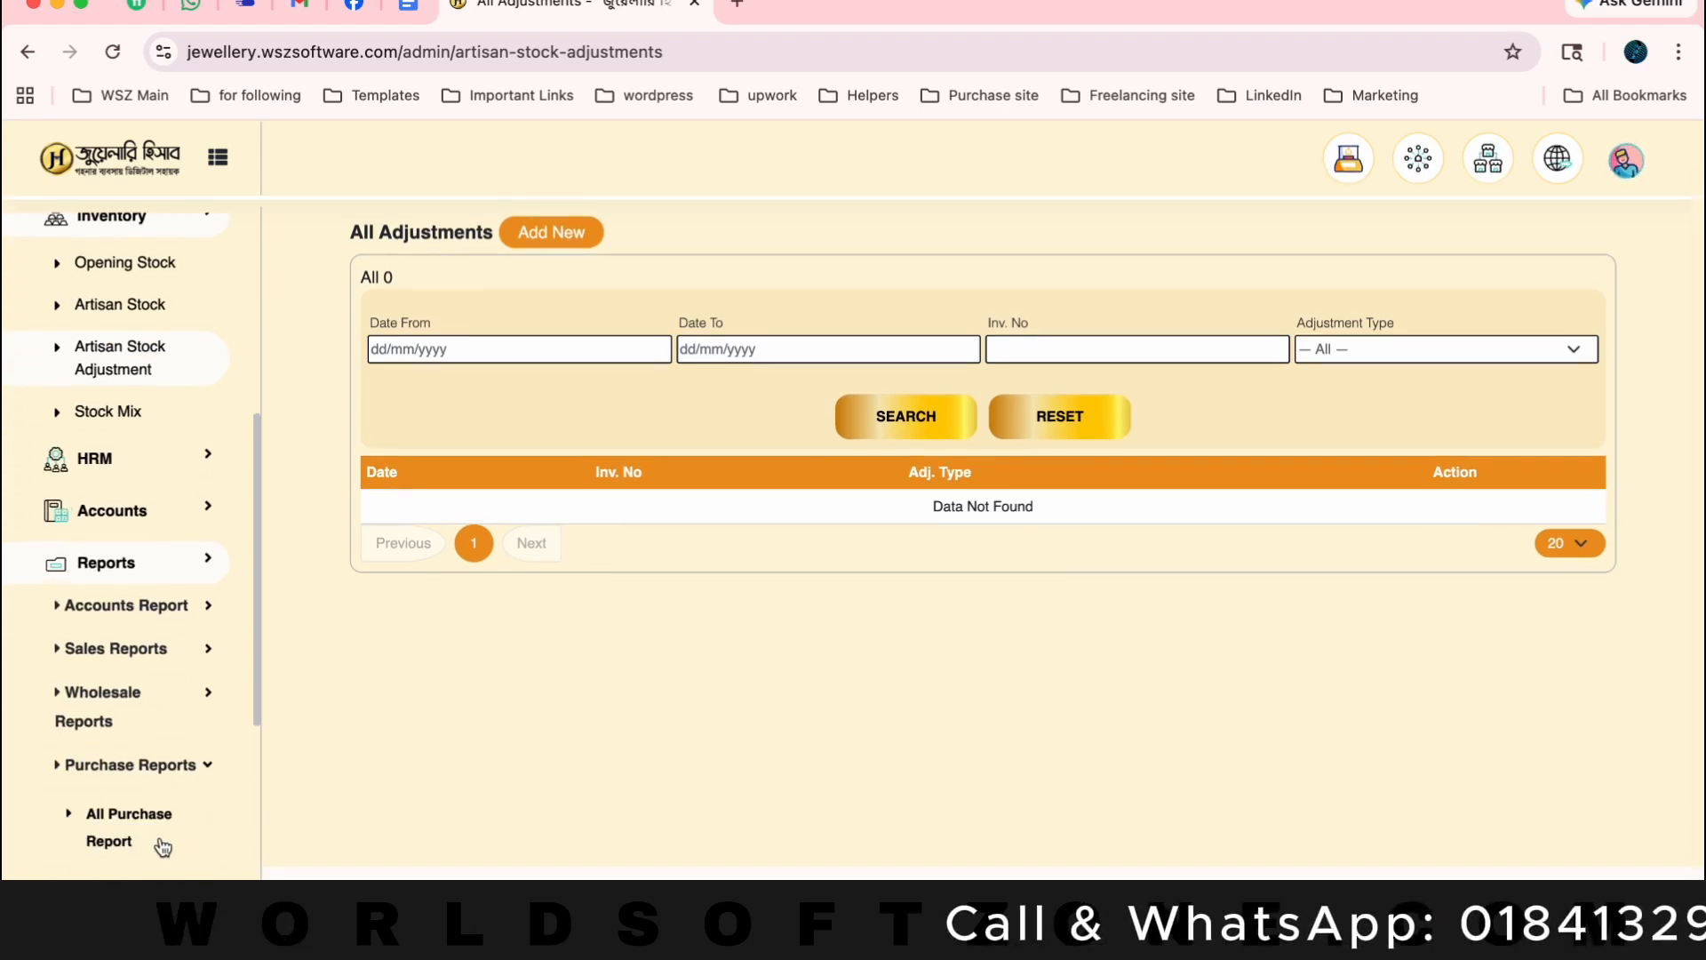
Open the Send Sms form and view its message recipient options
{"action": "scroll", "coordinate": [162, 846], "scroll_direction": "down", "scroll_amount": 5}
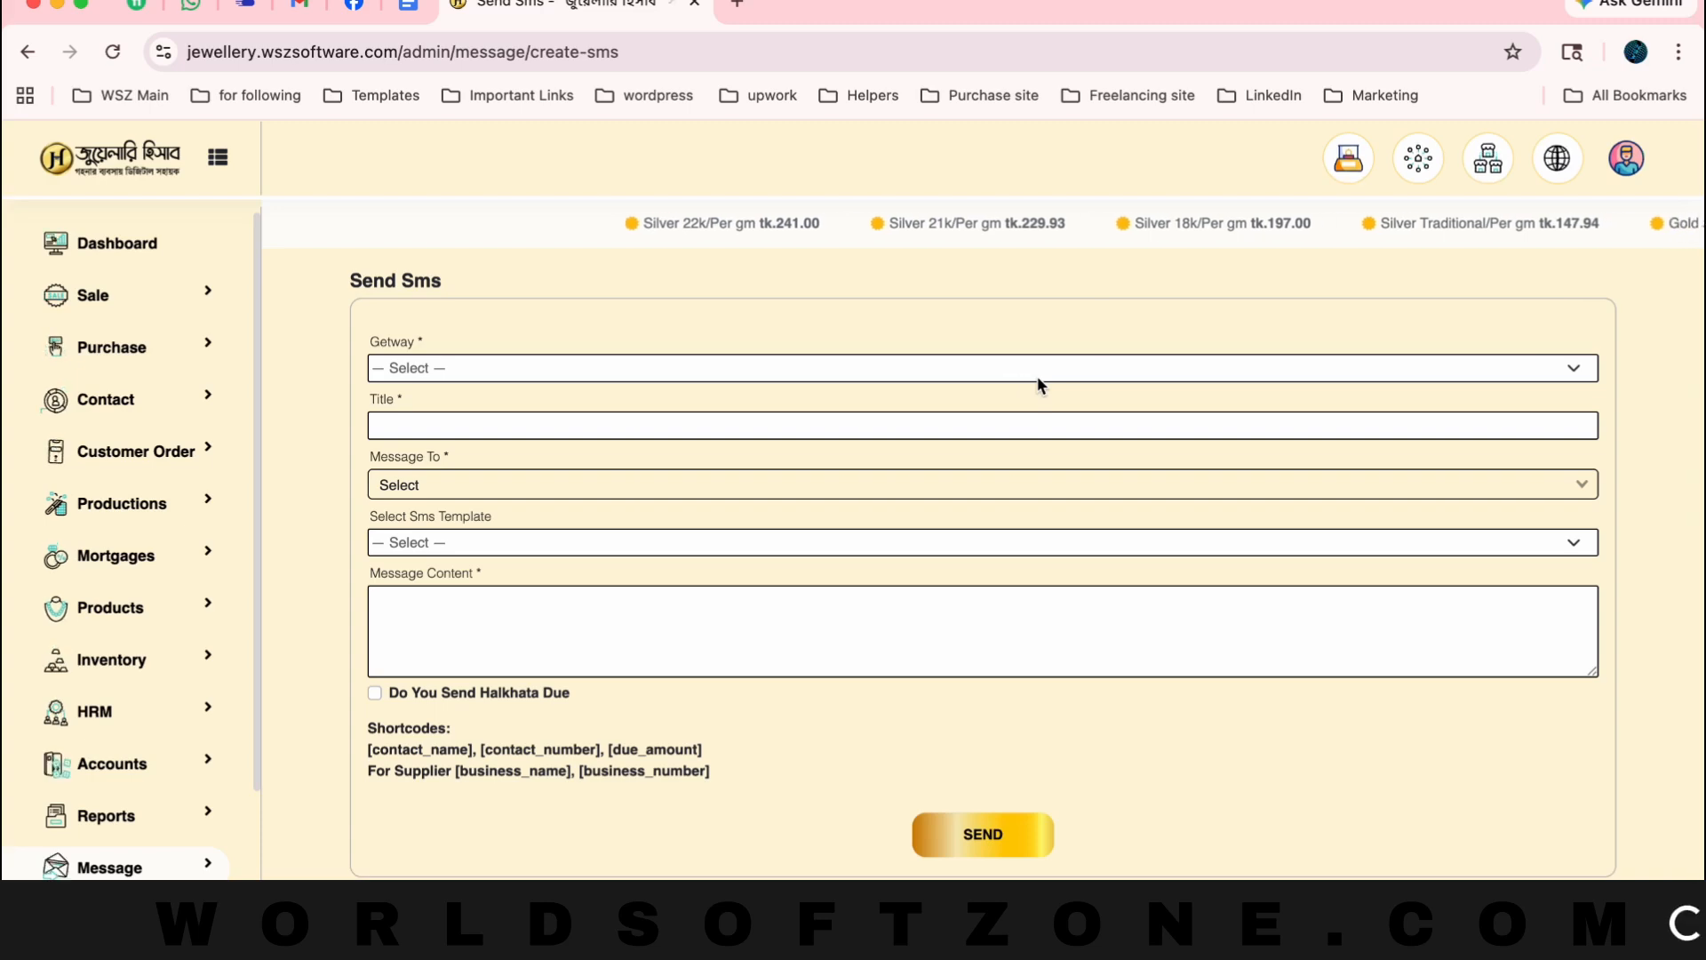
{"action": "left_click", "coordinate": [945, 480]}
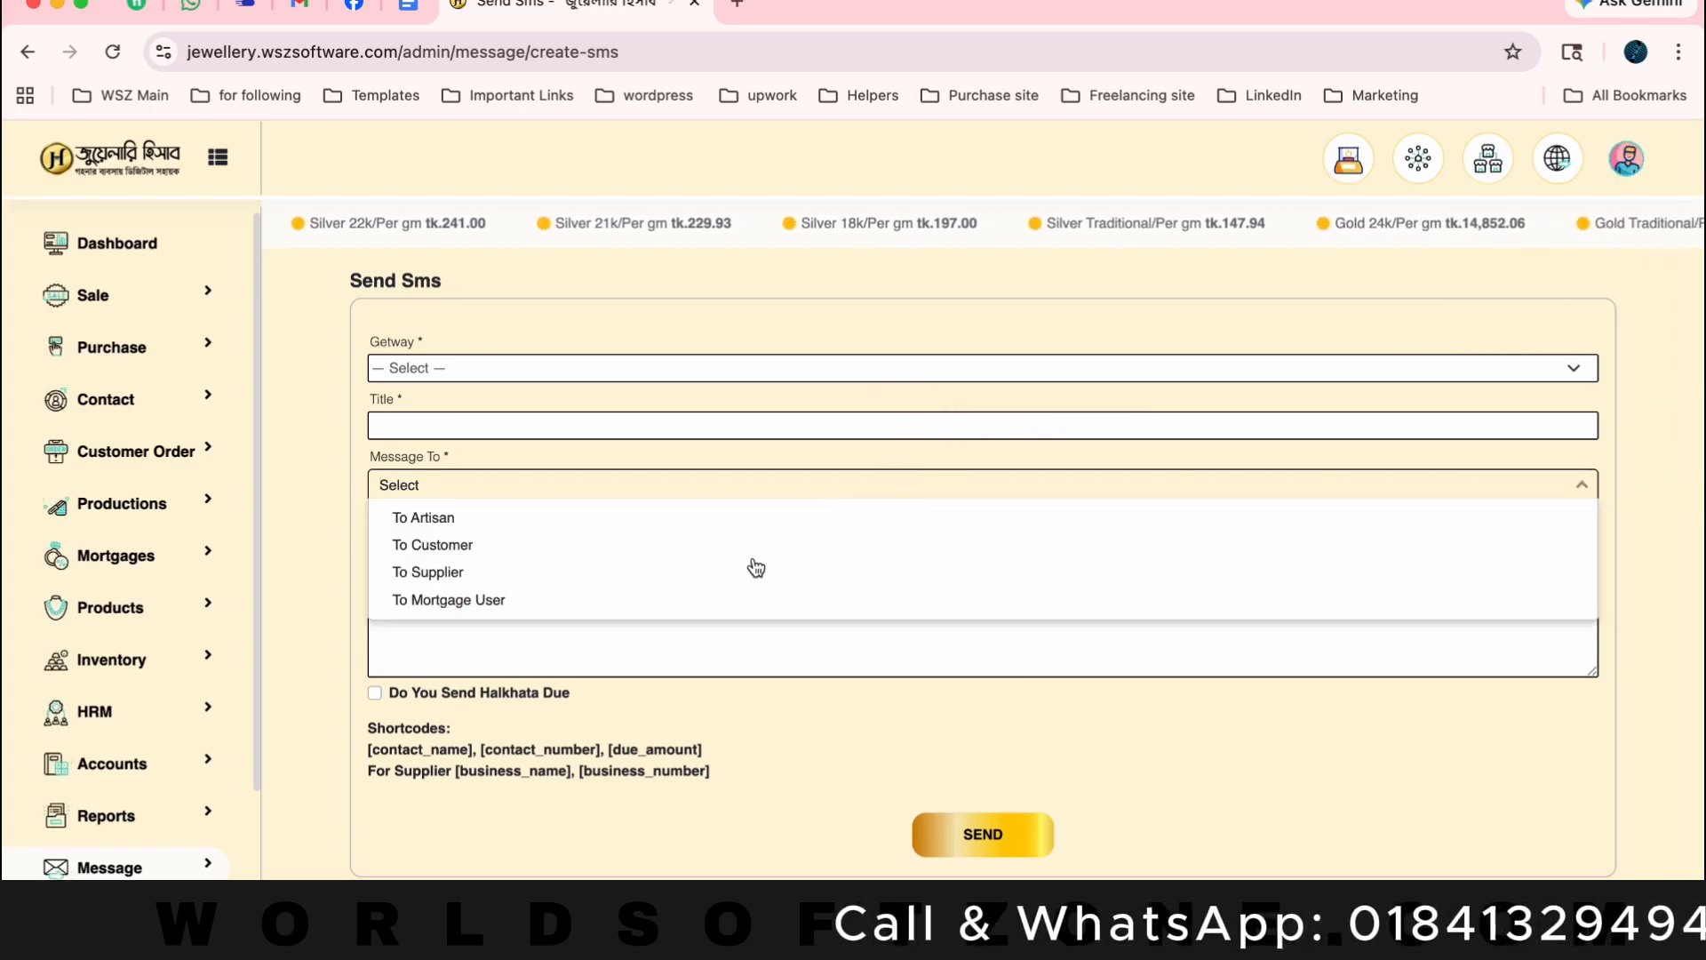
{"action": "left_click", "coordinate": [740, 667]}
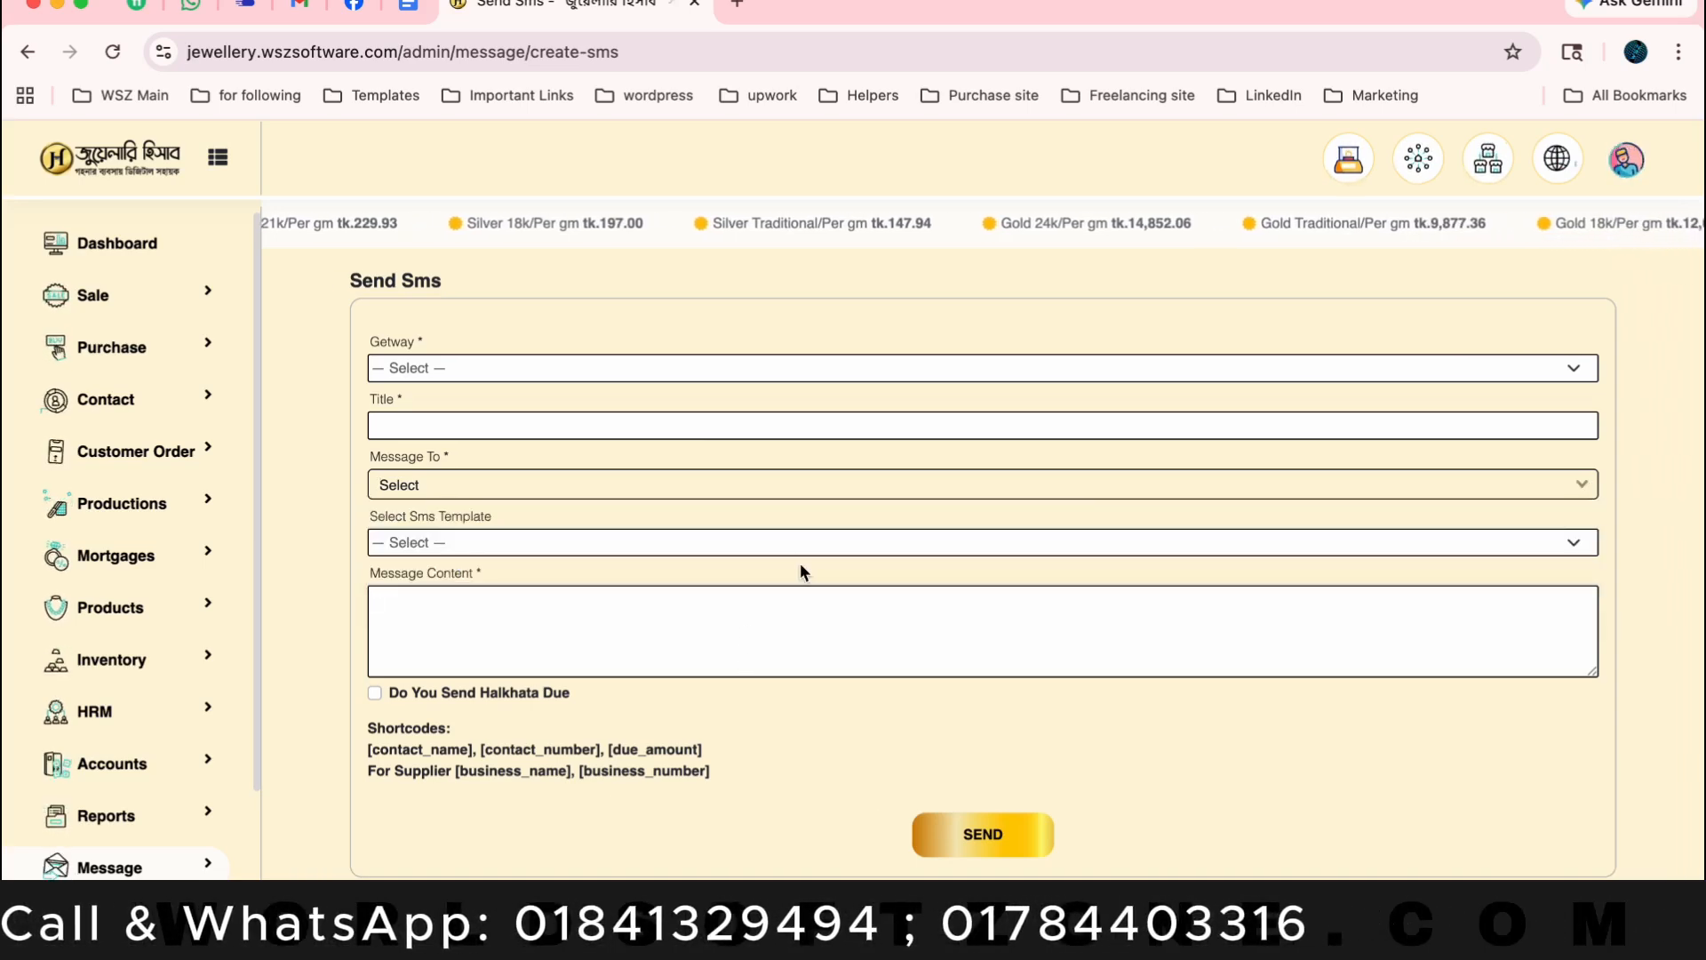